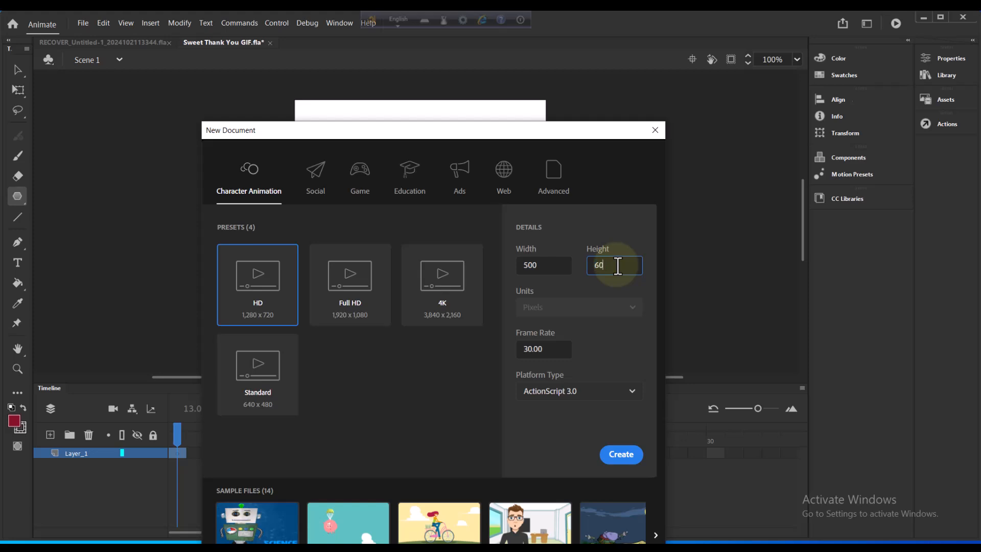
Step: Create the new 500-pixel-wide ActionScript 3.0 document at 30 fps
{"action": "left_click", "coordinate": [638, 453]}
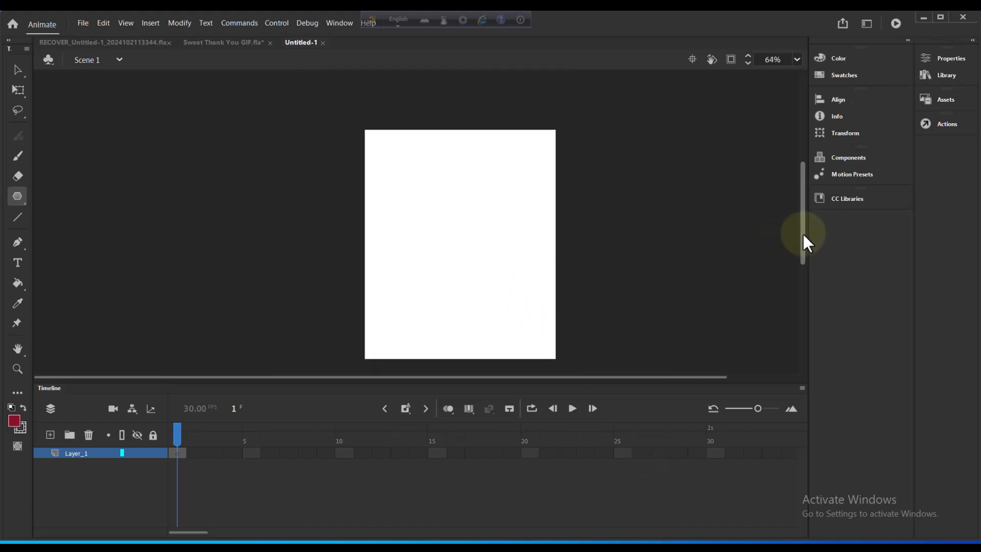
{"action": "left_click_drag", "start_coordinate": [803, 235], "coordinate": [803, 243]}
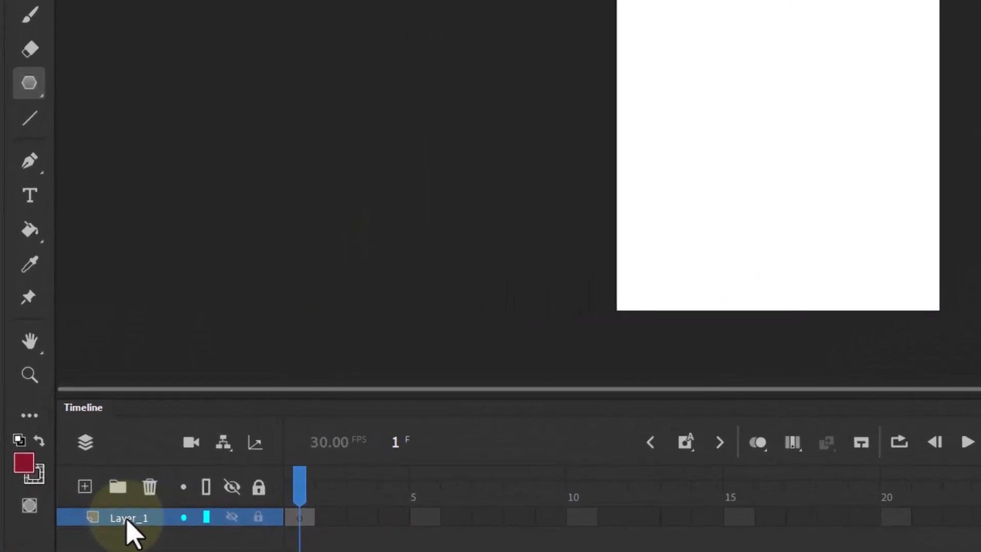
Step: Draw a dark purple #330033 rectangle on Layer_1 that extends slightly beyond all edges of the stage
{"action": "left_click", "coordinate": [127, 520]}
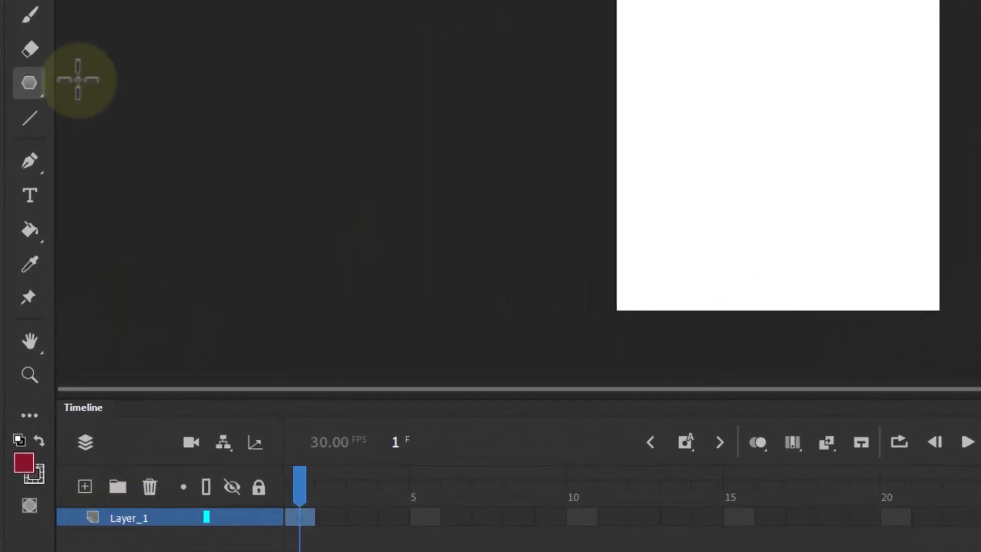
{"action": "left_click", "coordinate": [31, 84]}
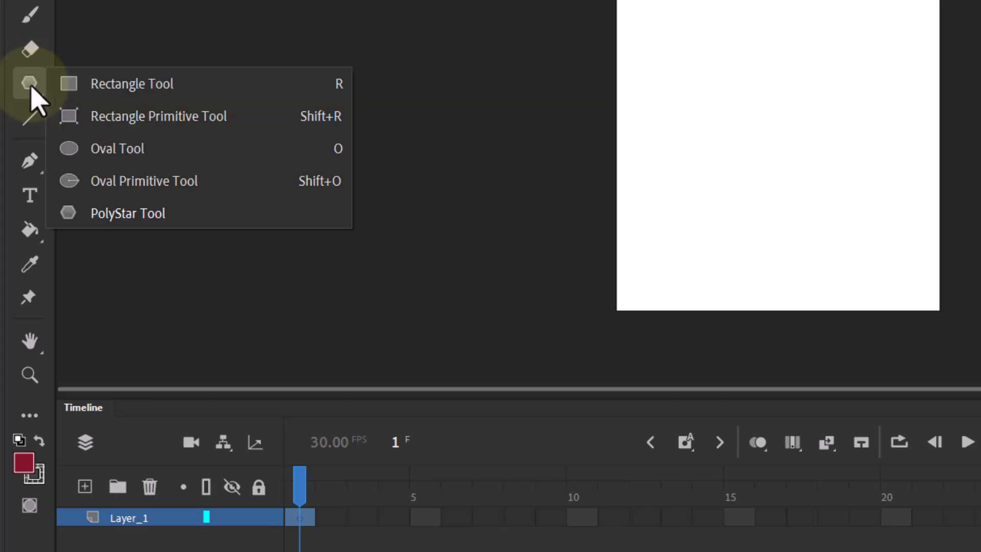
{"action": "left_click", "coordinate": [53, 81]}
{"action": "left_click", "coordinate": [24, 463]}
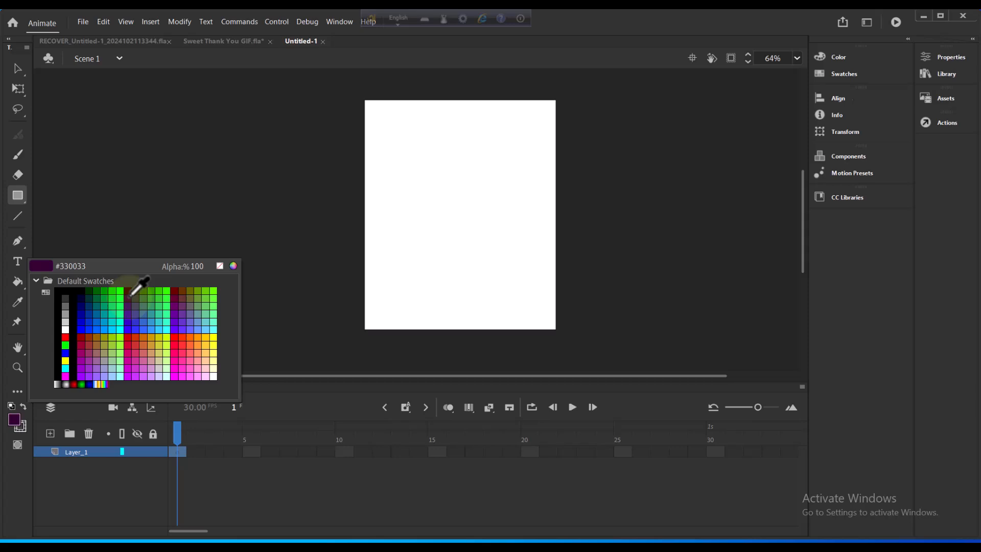
{"action": "left_click", "coordinate": [130, 295]}
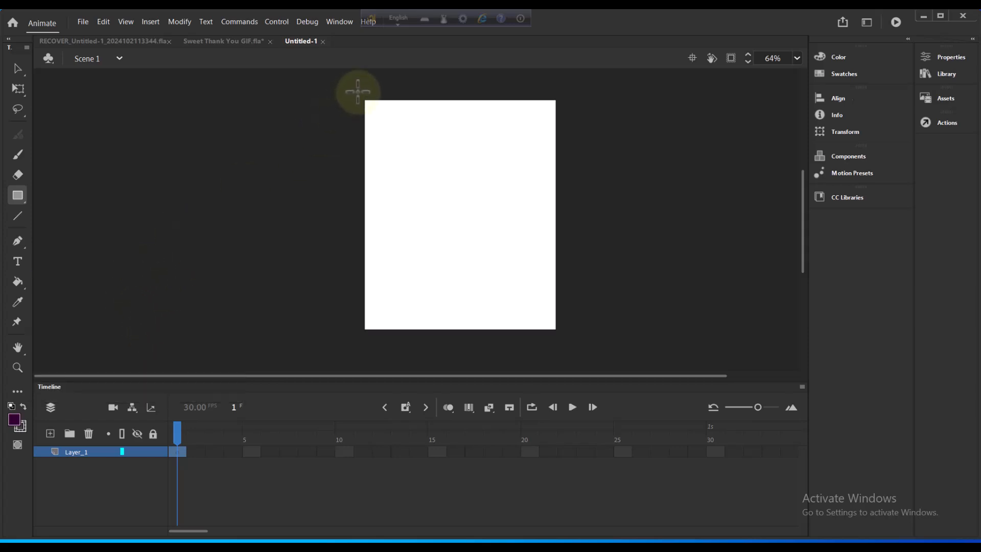
{"action": "left_click_drag", "start_coordinate": [358, 92], "coordinate": [564, 338]}
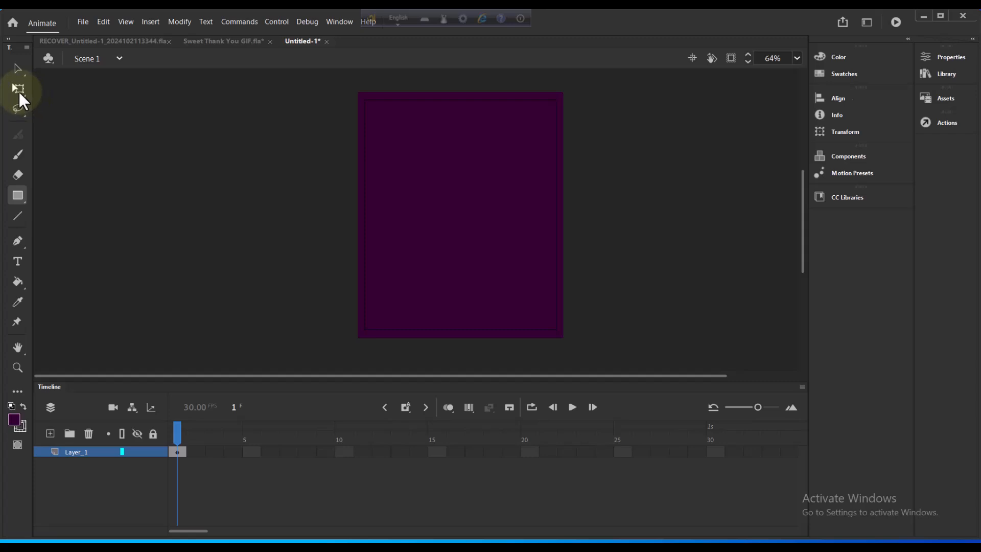
Step: Select the purple rectangle with the Free Transform tool and lock Layer_1
{"action": "left_click", "coordinate": [19, 88]}
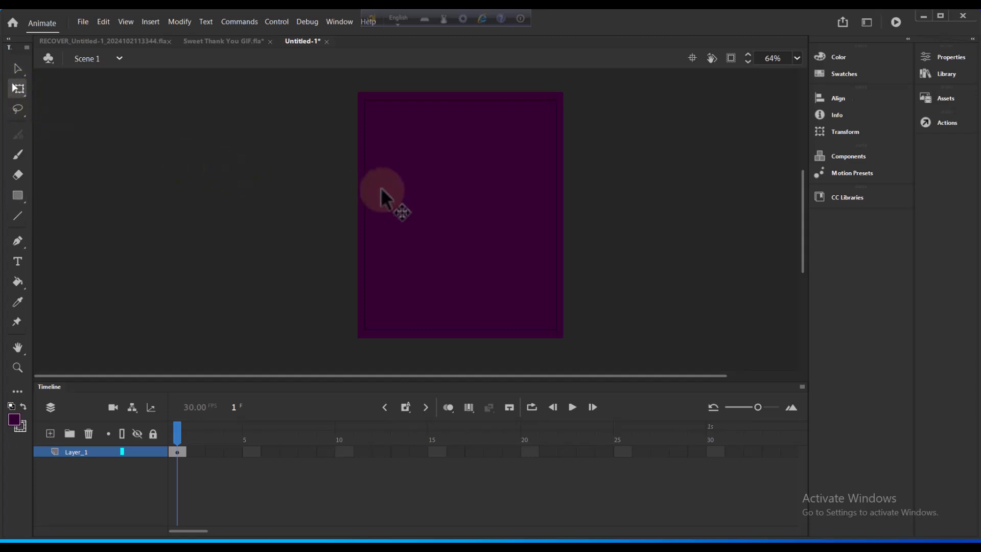
{"action": "left_click", "coordinate": [403, 192]}
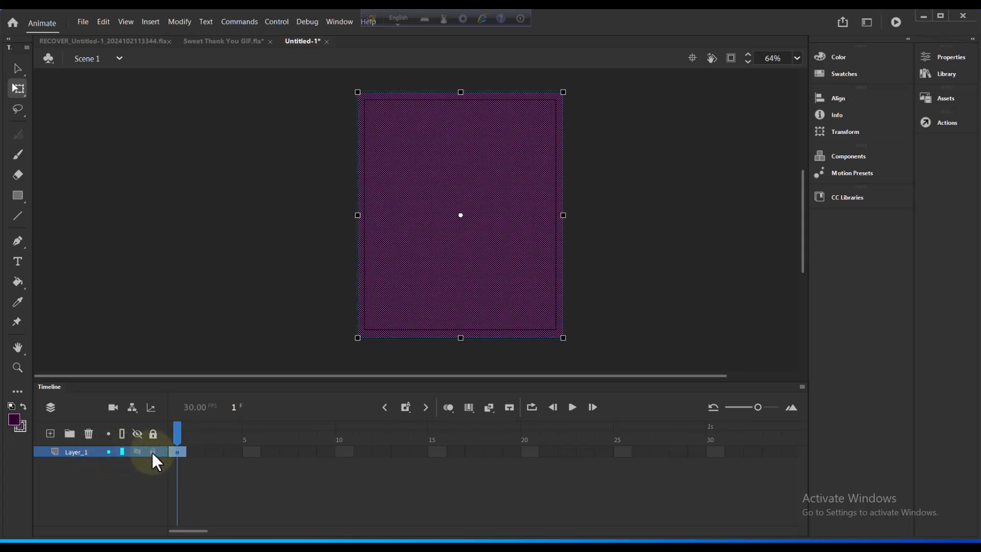
{"action": "left_click", "coordinate": [153, 452]}
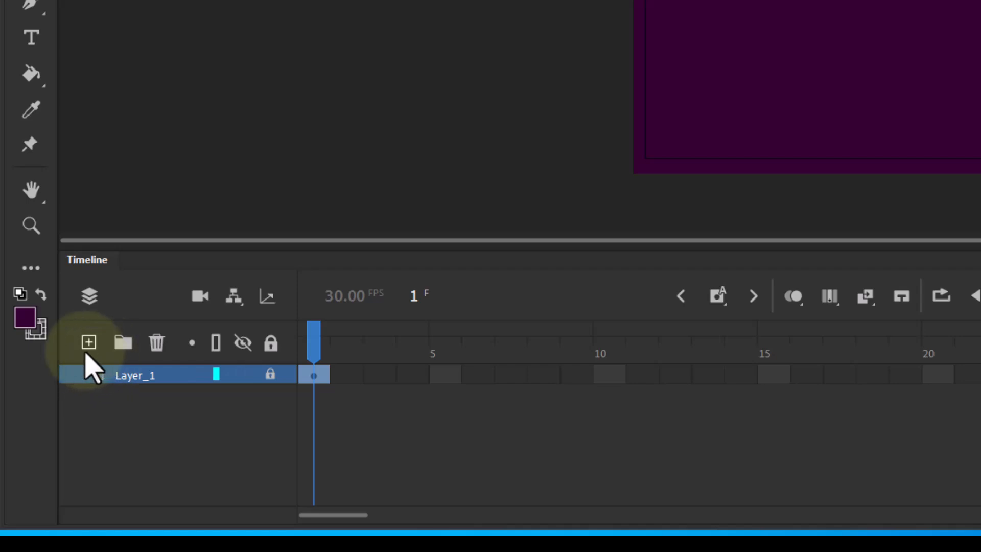
Step: Add a layer above Layer_1, then rename the lower layer bag_1 and the new layer bag_2
{"action": "left_click", "coordinate": [88, 341]}
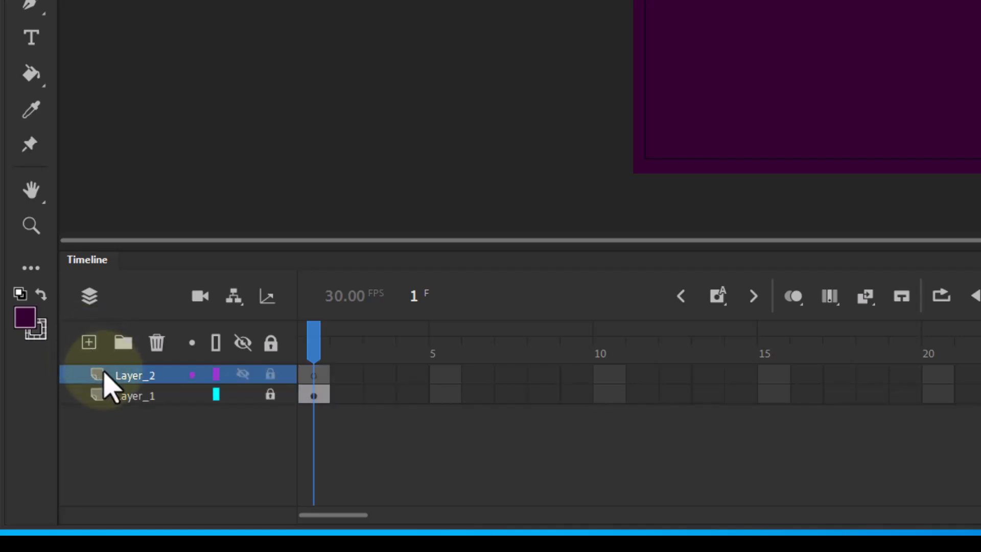
{"action": "double_click", "coordinate": [142, 398]}
{"action": "type", "text": "bag 1"}
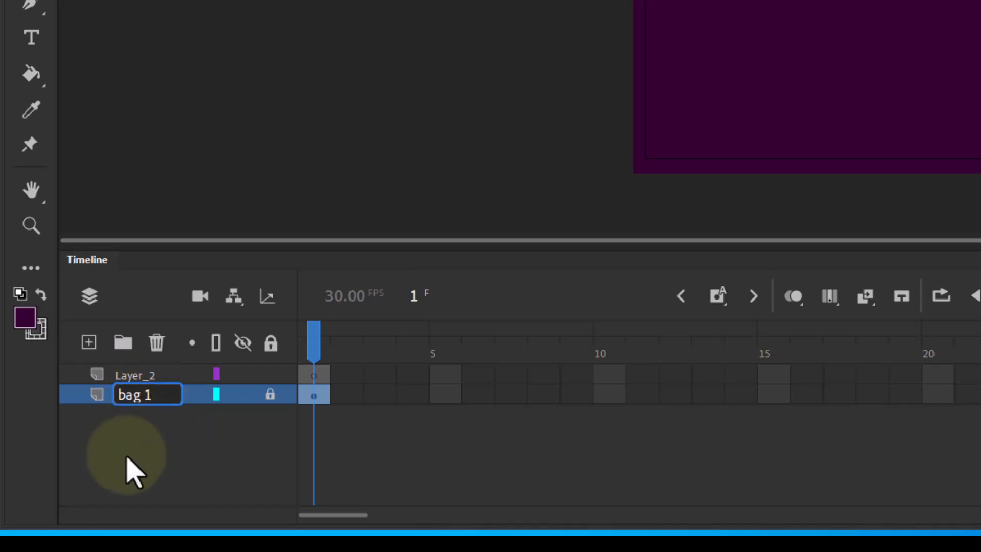
{"action": "key", "text": "Tab"}
{"action": "type", "text": "bag_"}
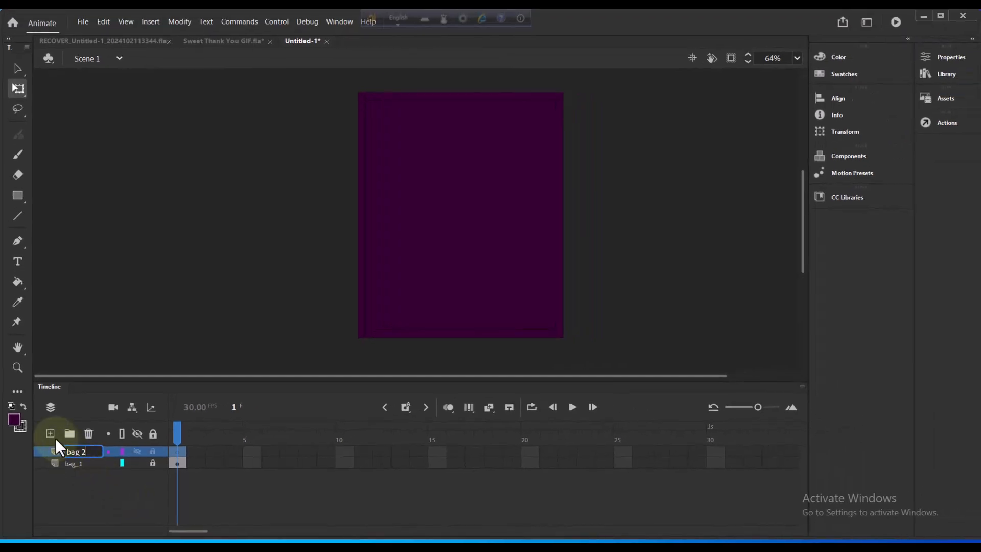
{"action": "key", "text": "Return"}
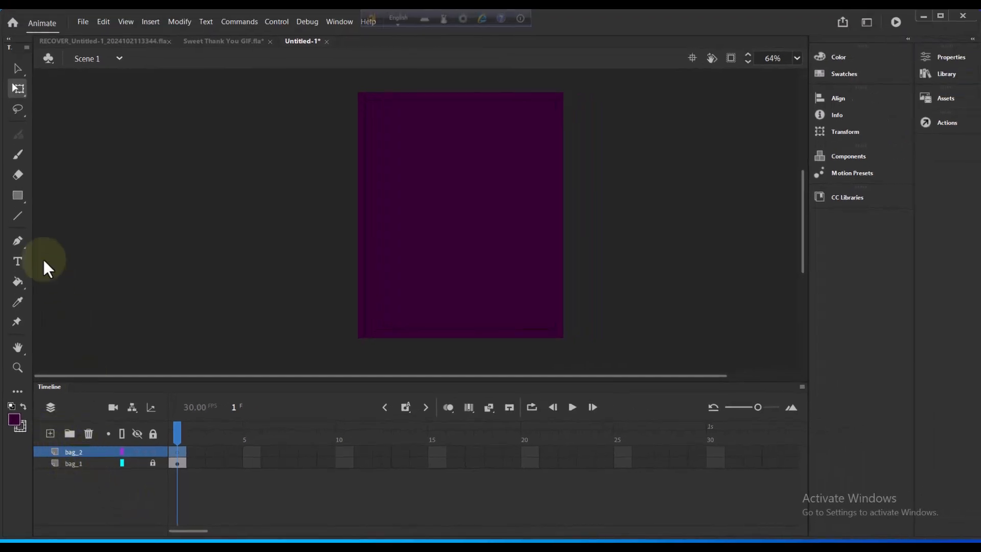
Step: Draw a brown #996600 rectangle on bag_2, slightly inside the stage edges so a purple border surrounds it
{"action": "left_click", "coordinate": [11, 418]}
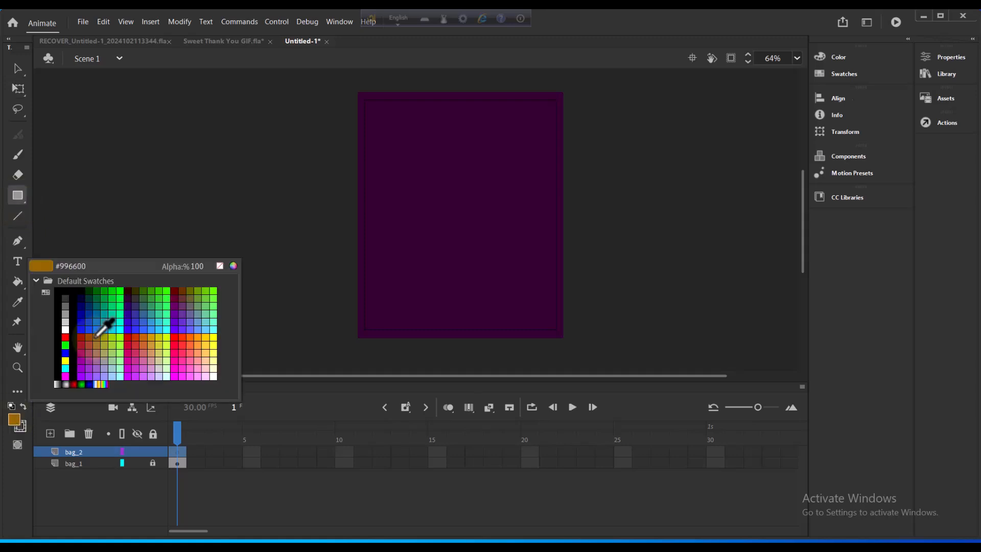
{"action": "left_click", "coordinate": [98, 327]}
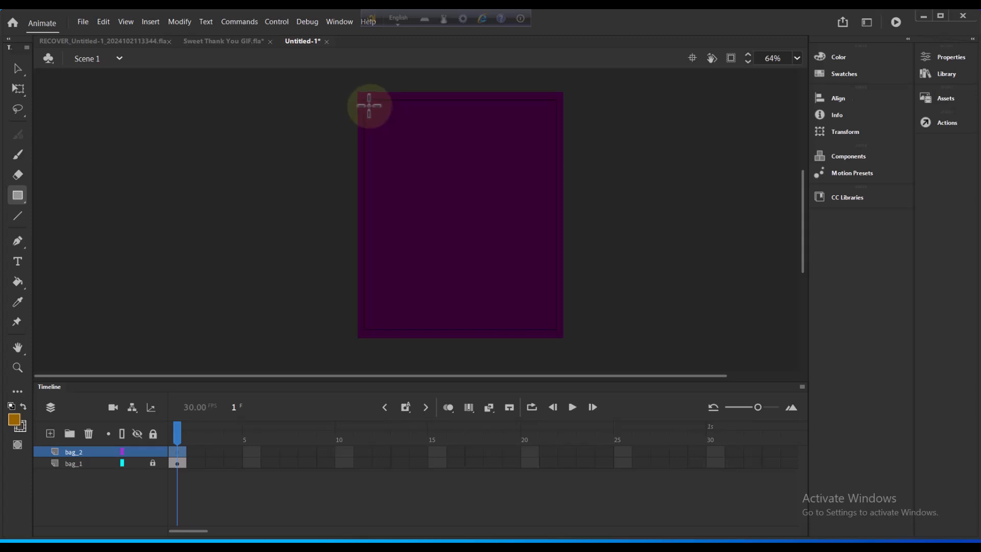
{"action": "left_click_drag", "start_coordinate": [369, 105], "coordinate": [552, 325]}
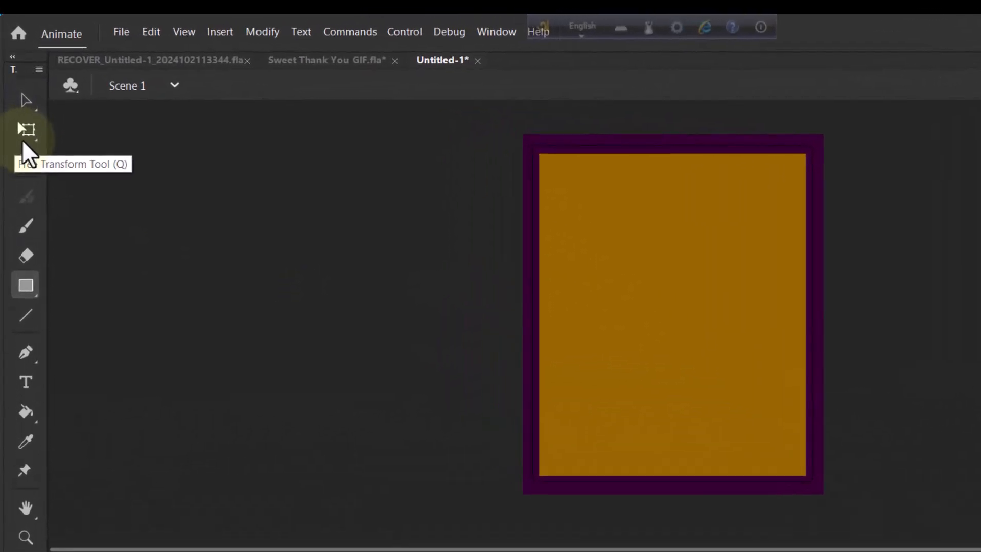
Step: Center the brown rectangle horizontally and vertically on the stage
{"action": "left_click", "coordinate": [19, 90]}
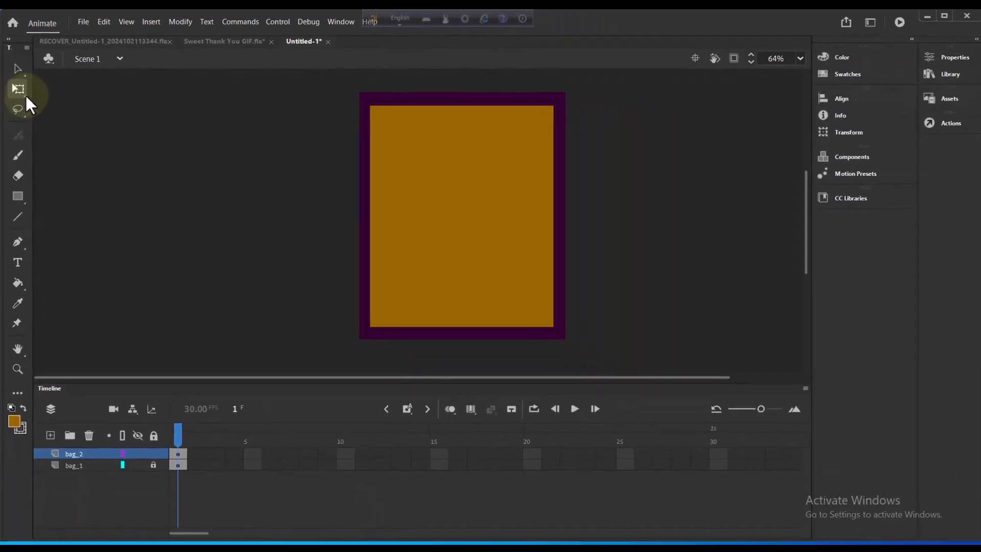
{"action": "left_click", "coordinate": [409, 183]}
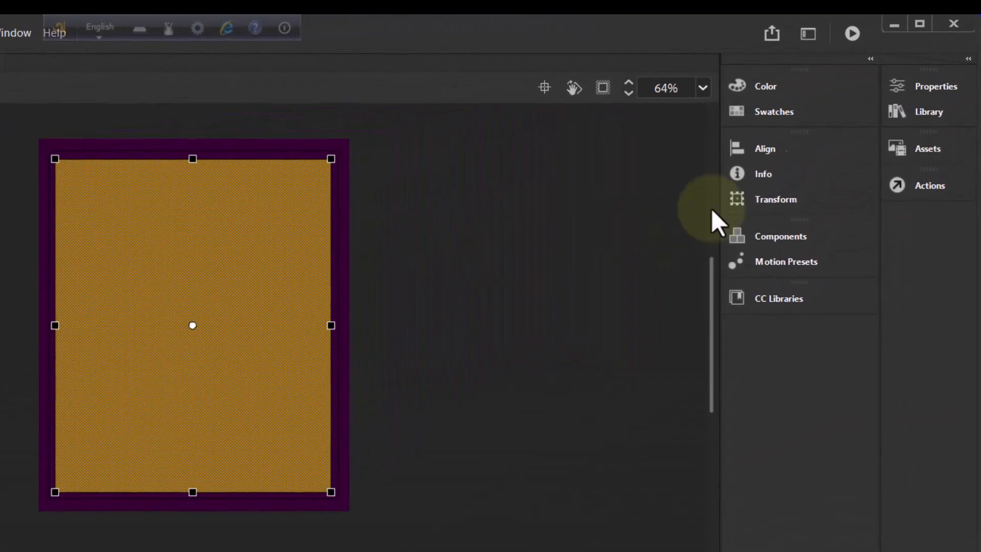
{"action": "left_click", "coordinate": [771, 149]}
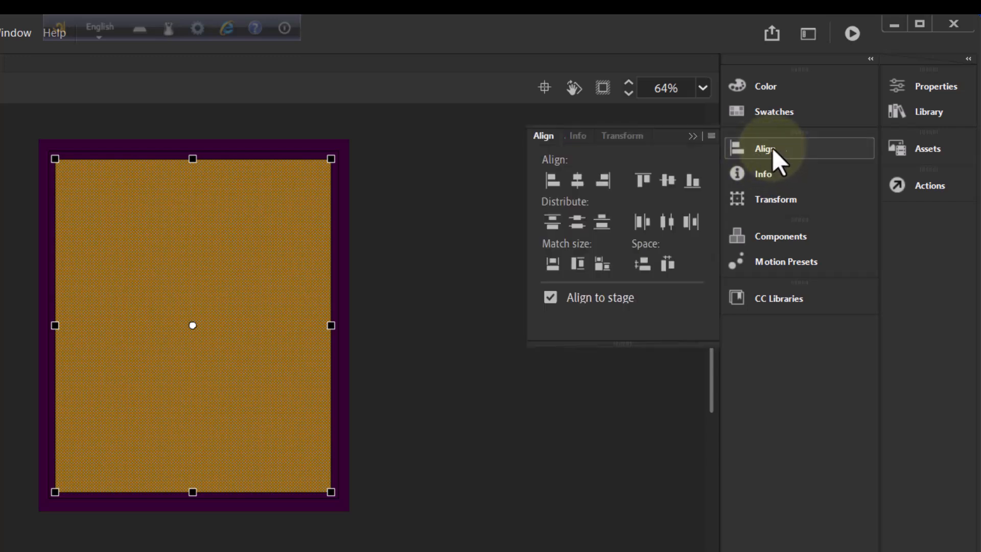
{"action": "left_click", "coordinate": [577, 180]}
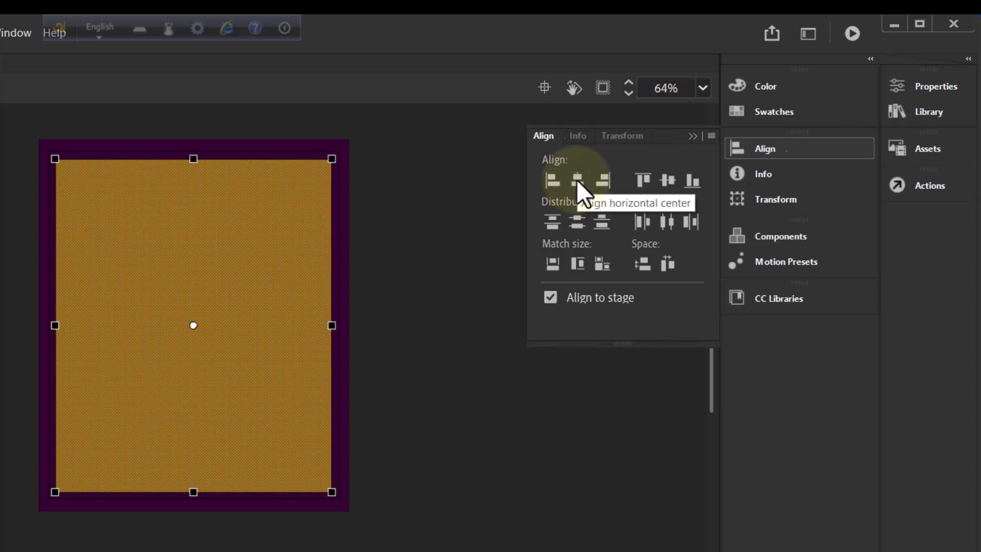
{"action": "left_click", "coordinate": [667, 181]}
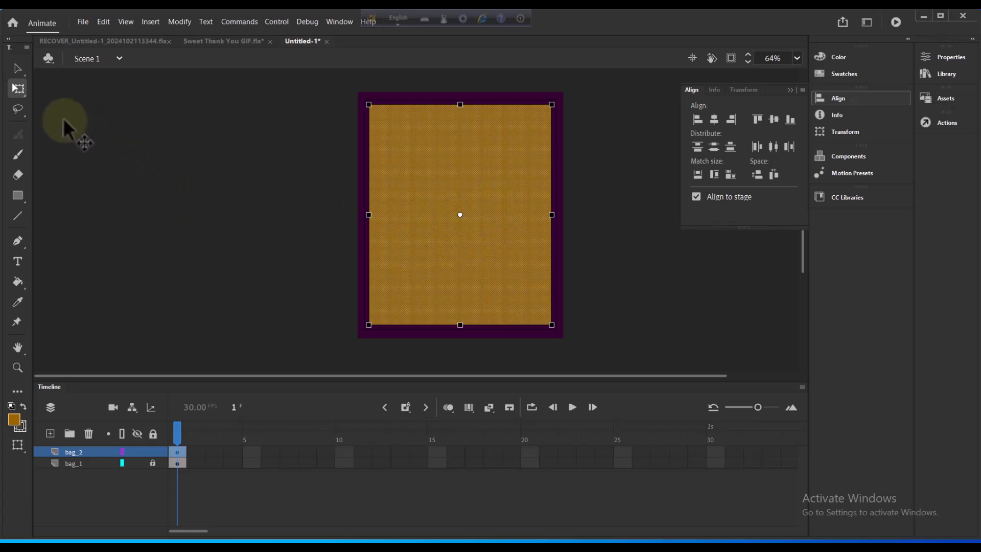
Step: Lock the bag_2 layer and add a new layer above it
{"action": "left_click", "coordinate": [15, 90]}
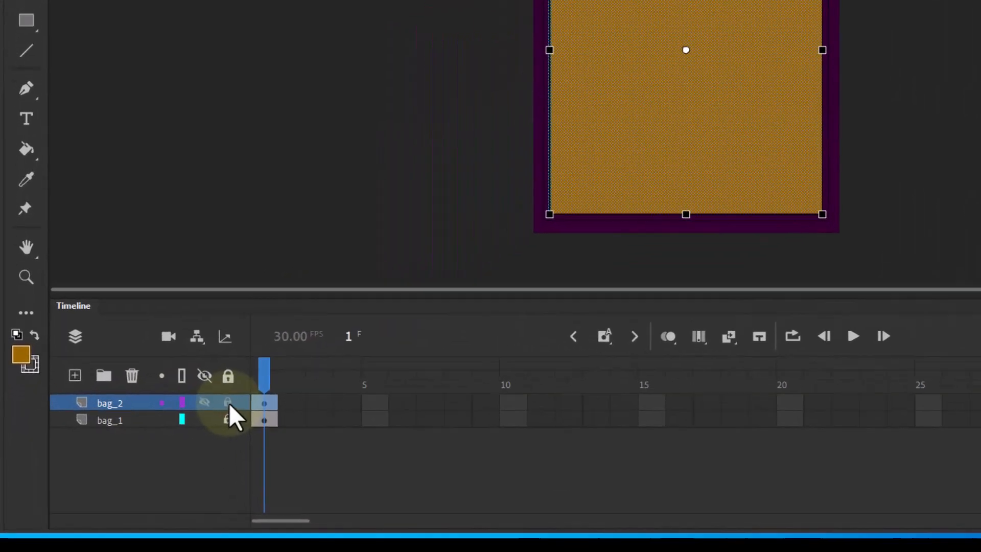
{"action": "left_click", "coordinate": [228, 402]}
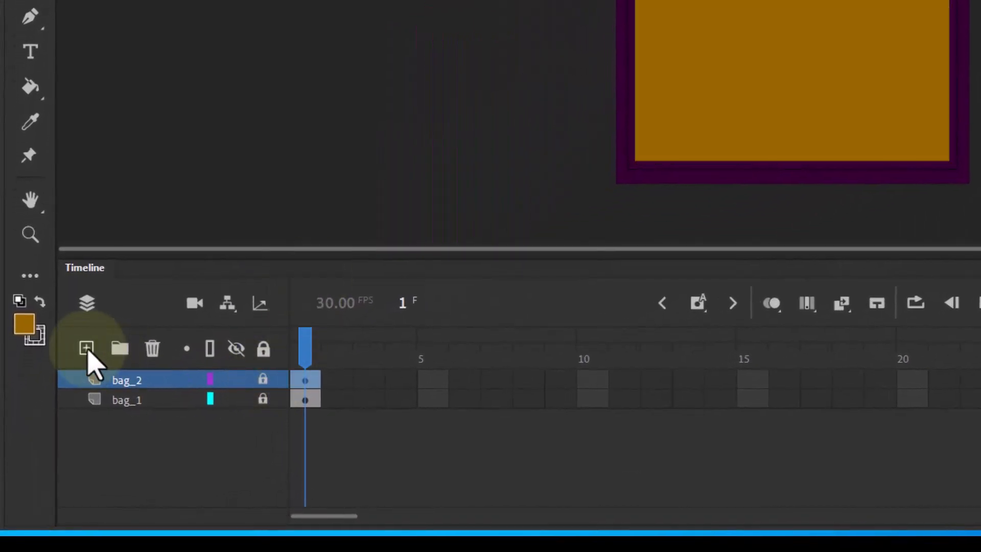
{"action": "left_click", "coordinate": [86, 349]}
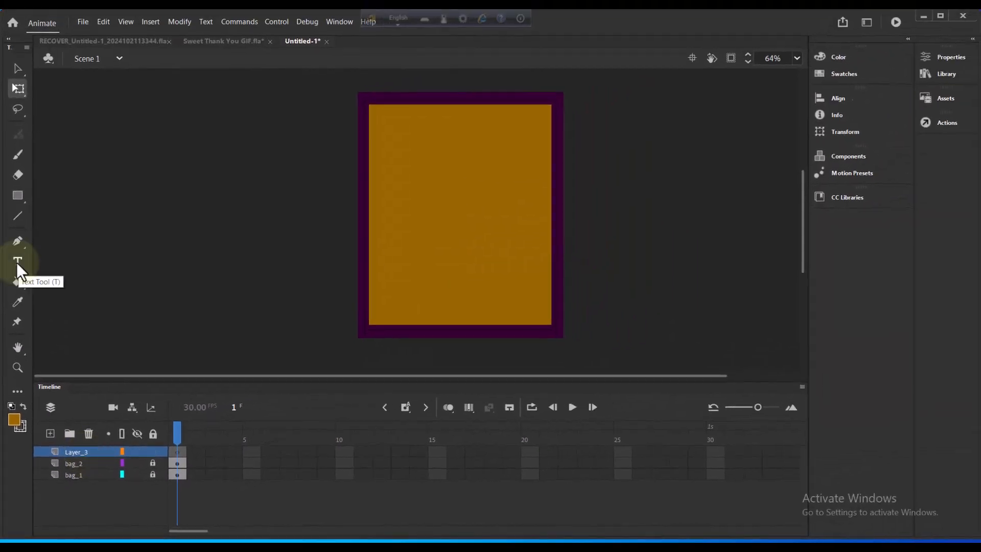
Step: Add the text "thank" on Layer_3 over the upper left of the brown rectangle and enlarge it with Free Transform
{"action": "left_click", "coordinate": [17, 261]}
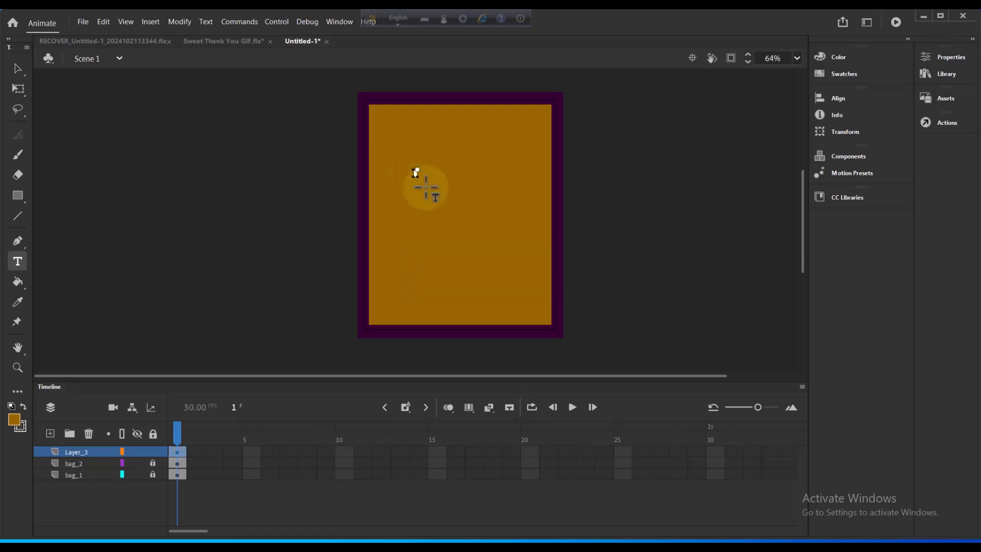
{"action": "type", "text": "thank"}
{"action": "scroll", "coordinate": [426, 192], "scroll_direction": "up", "scroll_amount": 2}
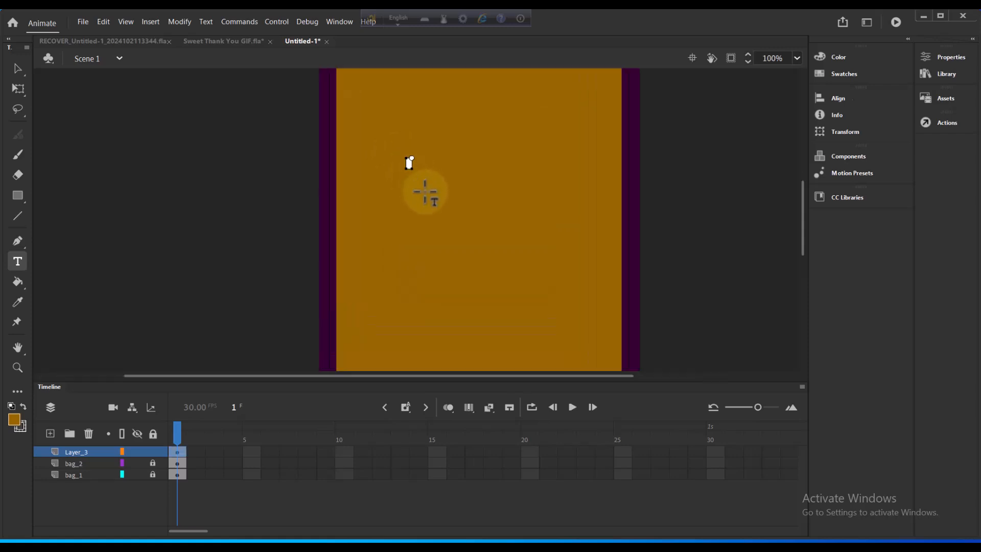
{"action": "left_click", "coordinate": [23, 90]}
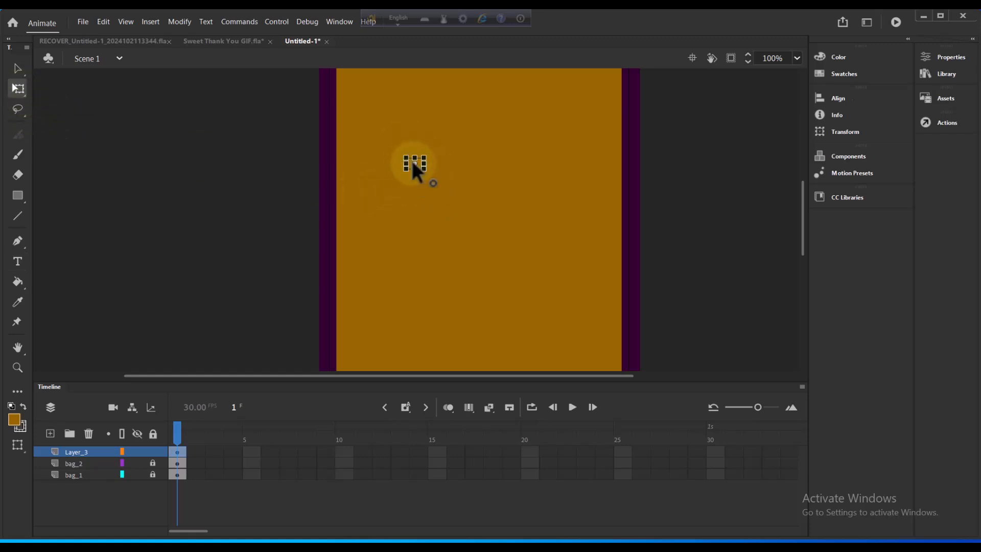
{"action": "left_click_drag", "start_coordinate": [422, 157], "coordinate": [468, 138]}
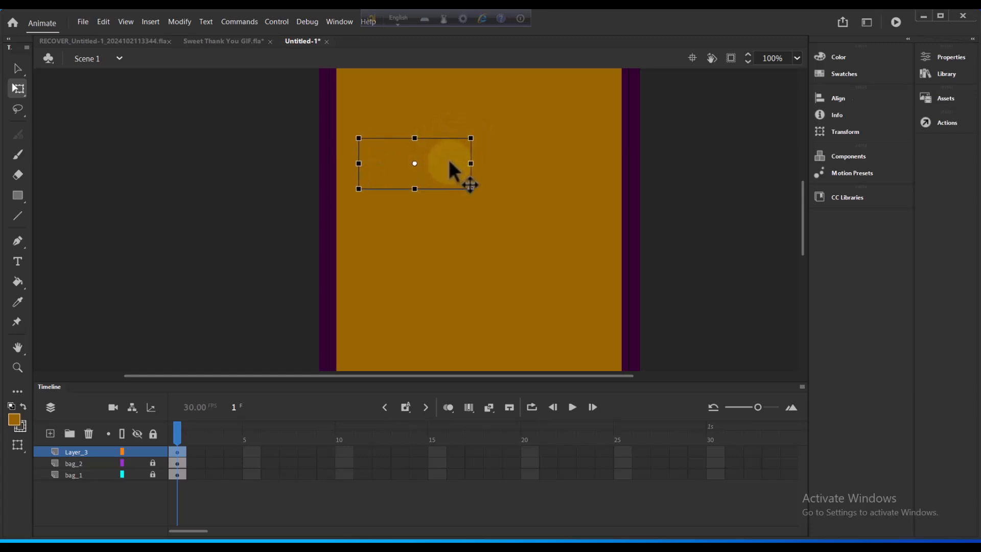
Step: Color the "thank" text dark navy blue and stretch it taller and slightly wider
{"action": "left_click", "coordinate": [14, 420]}
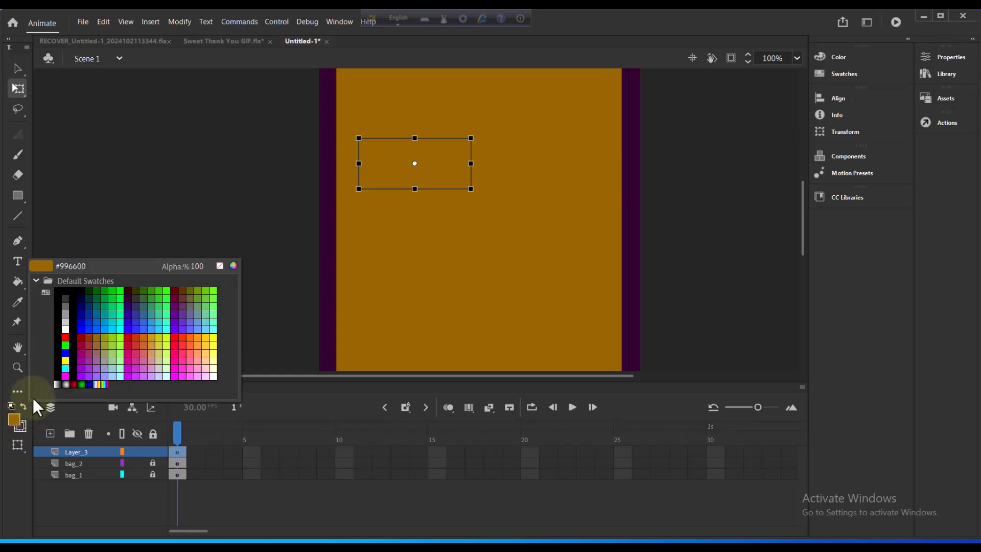
{"action": "left_click", "coordinate": [82, 298]}
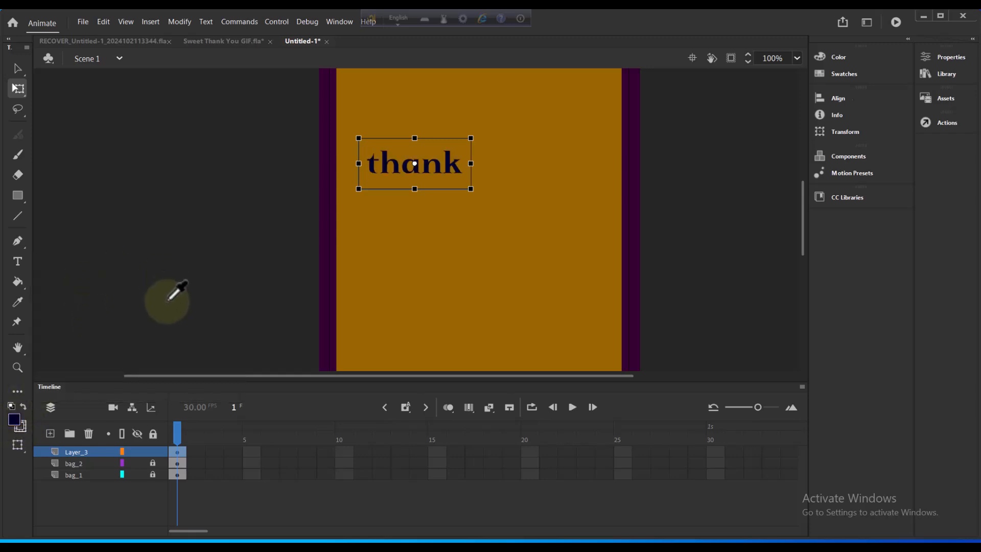
{"action": "left_click_drag", "start_coordinate": [471, 189], "coordinate": [487, 210]}
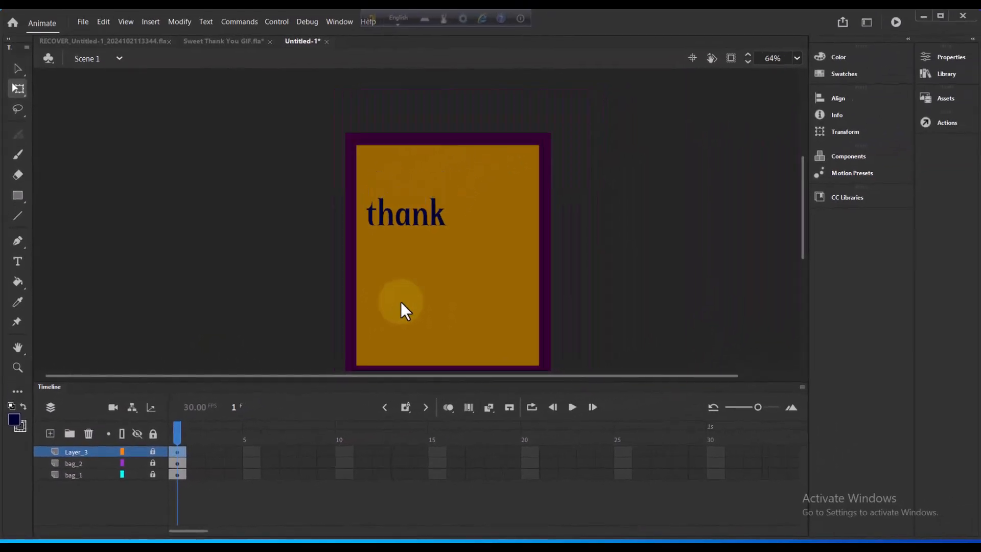
Step: Add a new layer above Layer_3
{"action": "scroll", "coordinate": [416, 290], "scroll_direction": "down", "scroll_amount": 3}
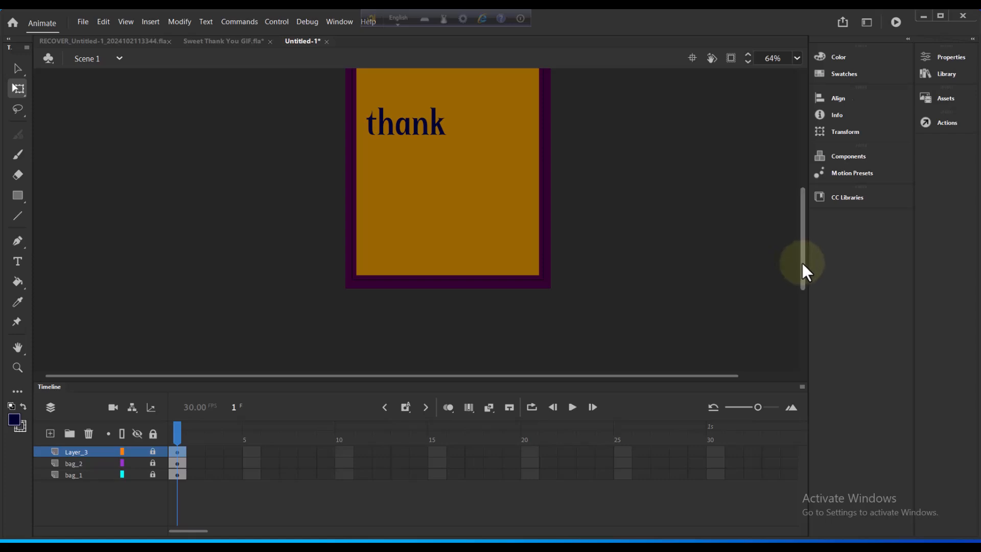
{"action": "left_click_drag", "start_coordinate": [803, 262], "coordinate": [793, 244]}
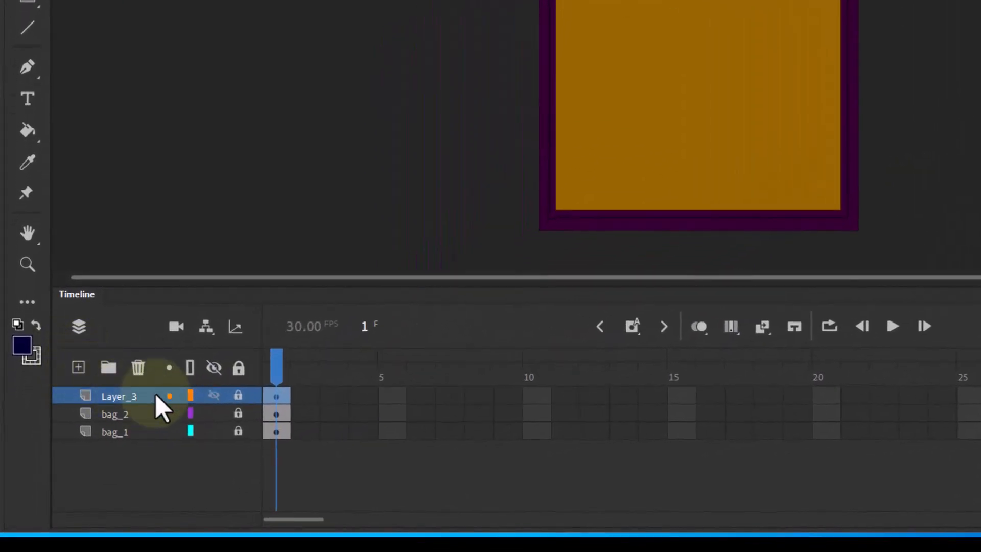
{"action": "left_click", "coordinate": [81, 368]}
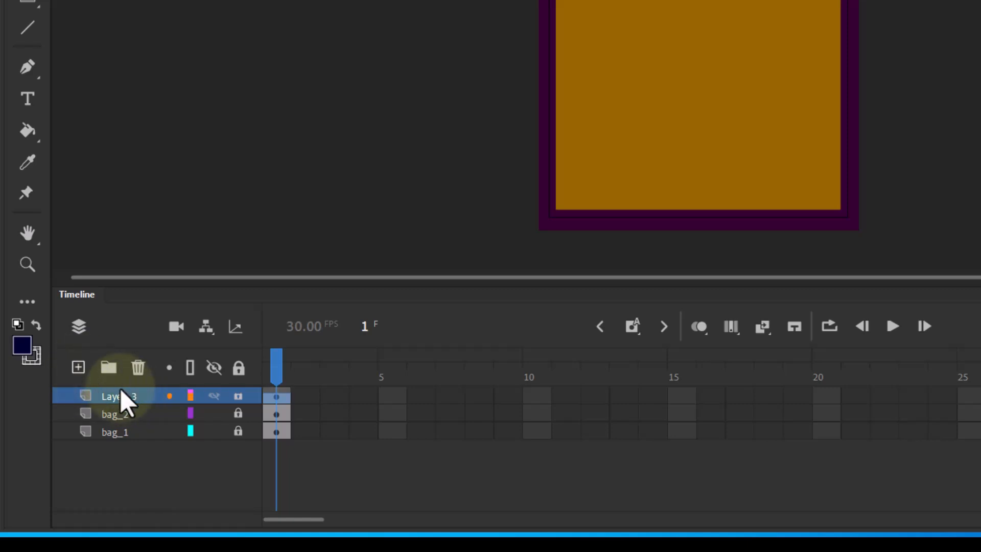
Step: Rename Layer_3 to "thank" and the empty layer above it to "you"
{"action": "double_click", "coordinate": [117, 414]}
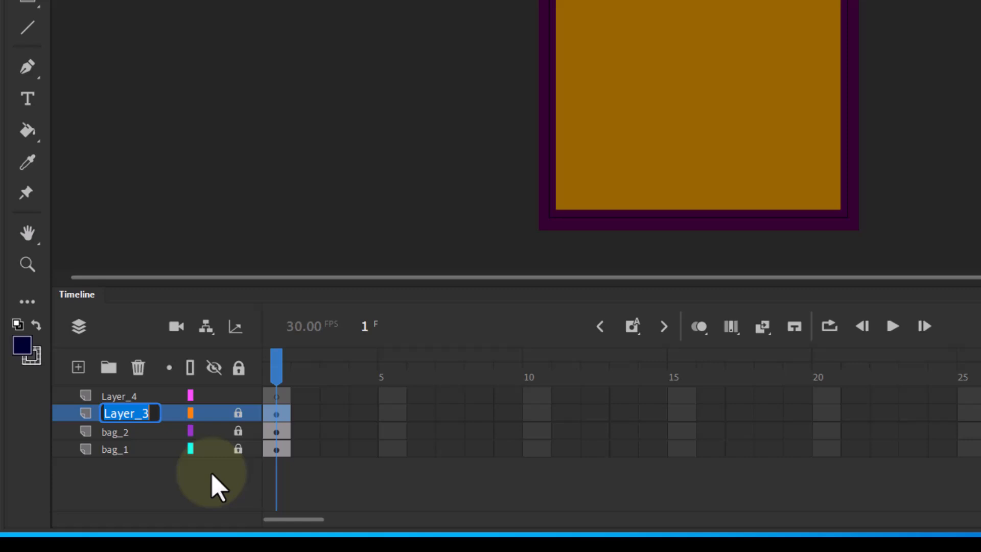
{"action": "type", "text": "thank"}
{"action": "key", "text": "Tab"}
{"action": "type", "text": "yo"}
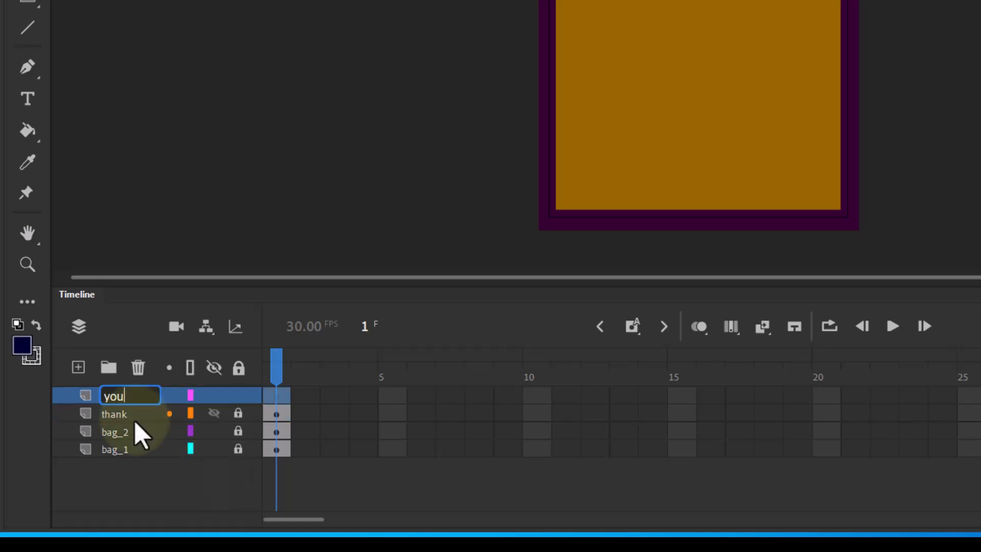
{"action": "key", "text": "Return"}
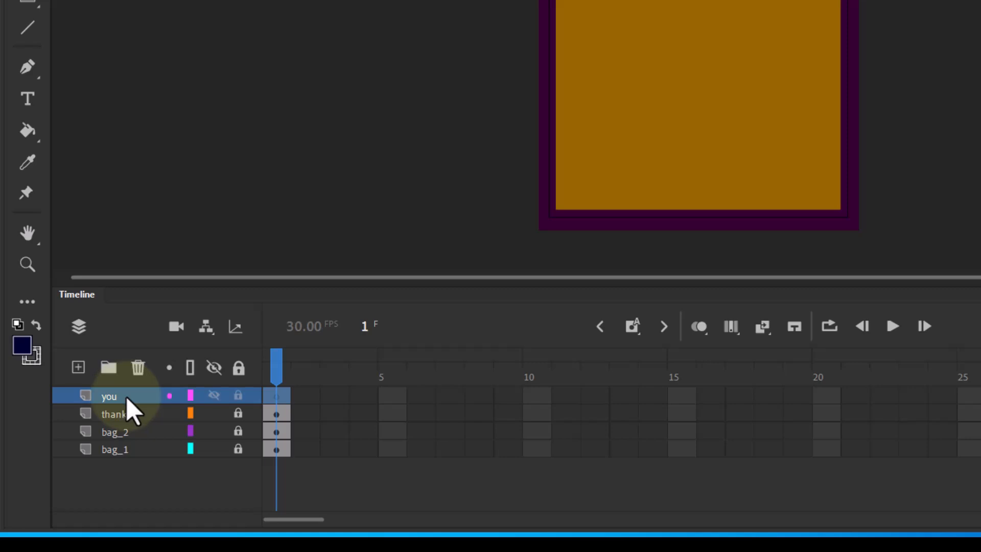
Step: Add the text "you" on the you layer below "thank" and enlarge it with Free Transform
{"action": "left_click", "coordinate": [27, 98]}
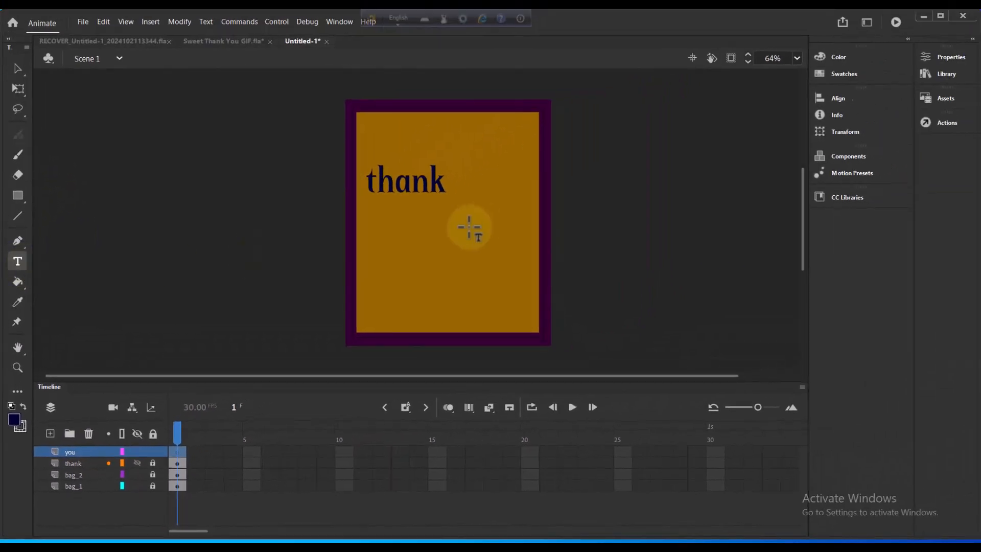
{"action": "left_click", "coordinate": [414, 243]}
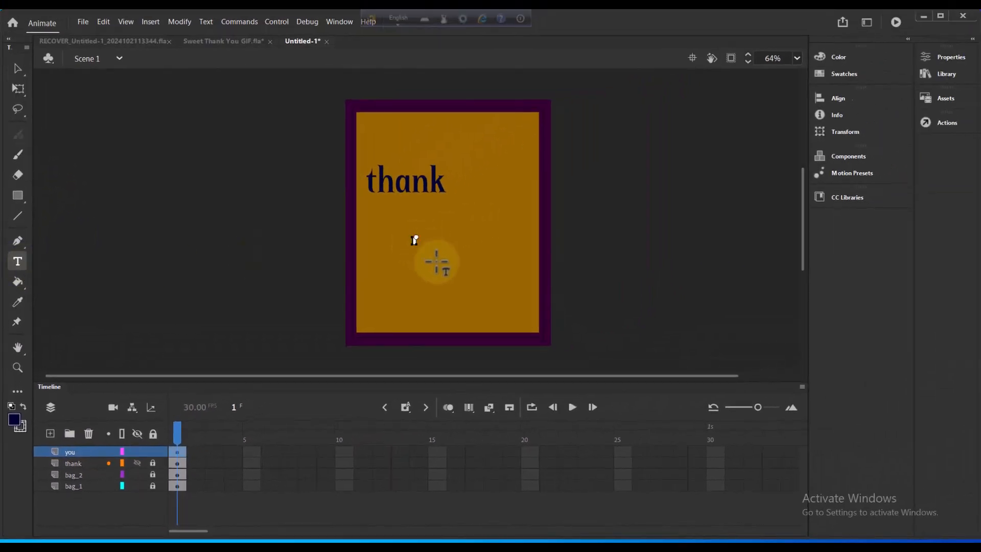
{"action": "type", "text": "you"}
{"action": "scroll", "coordinate": [443, 266], "scroll_direction": "up", "scroll_amount": 1}
{"action": "left_click", "coordinate": [19, 91]}
{"action": "left_click", "coordinate": [409, 233]}
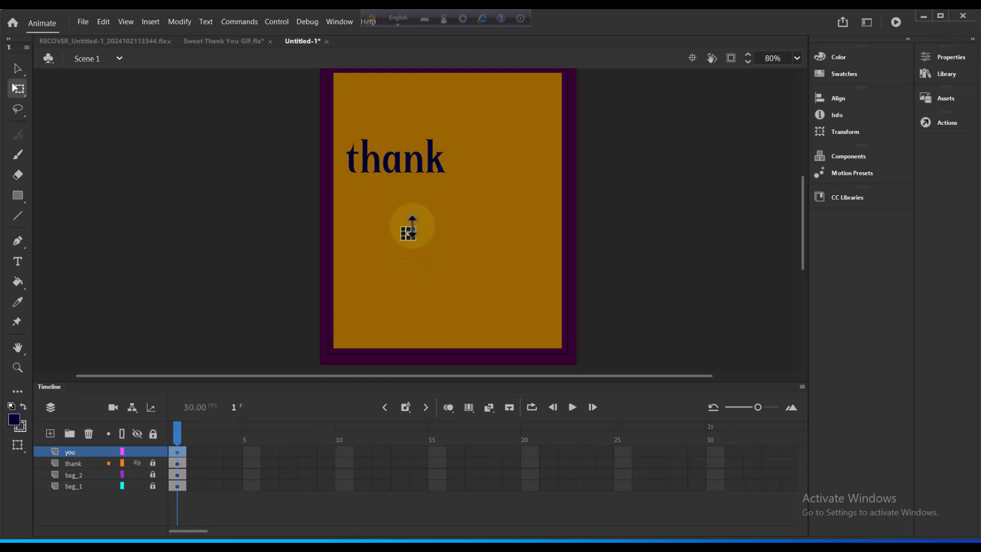
{"action": "left_click_drag", "start_coordinate": [409, 234], "coordinate": [449, 193]}
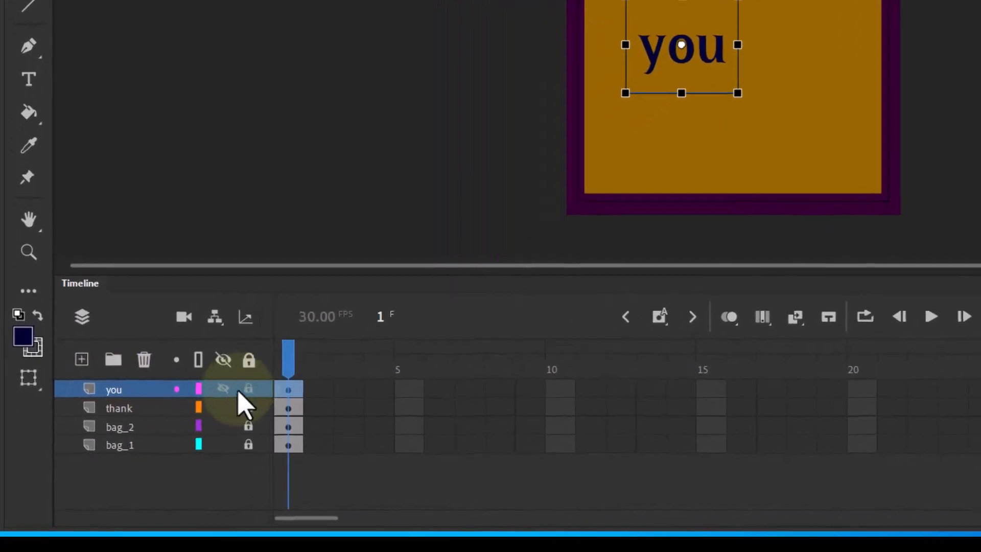
Step: Enlarge the "thank" text to nearly the brown rectangle's width and center it horizontally on the stage
{"action": "left_click", "coordinate": [163, 408]}
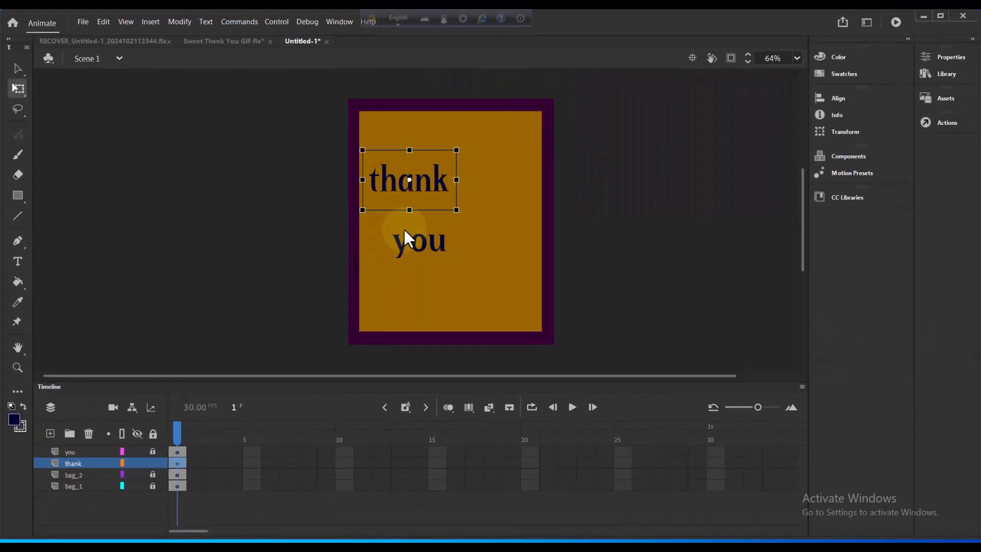
{"action": "left_click_drag", "start_coordinate": [455, 209], "coordinate": [529, 245]}
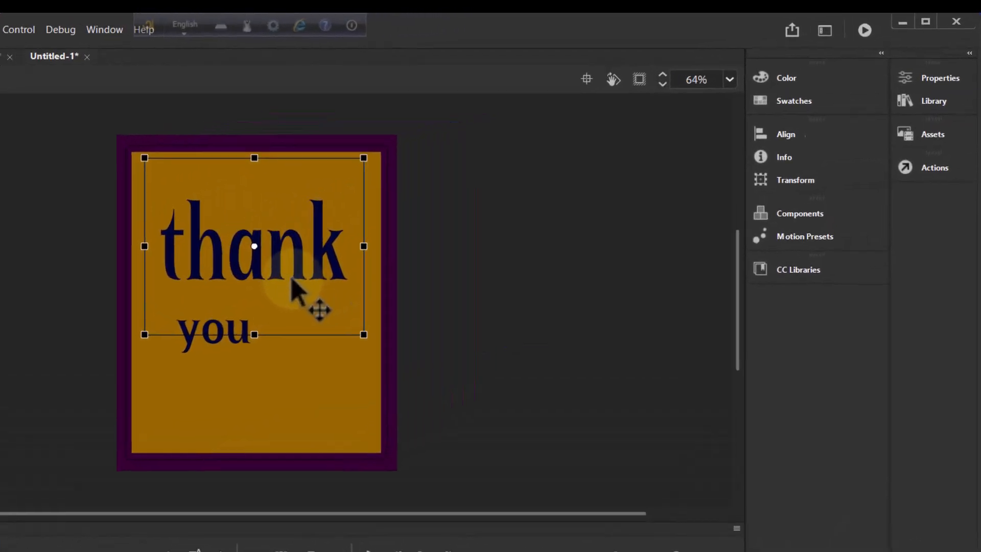
{"action": "left_click", "coordinate": [834, 102]}
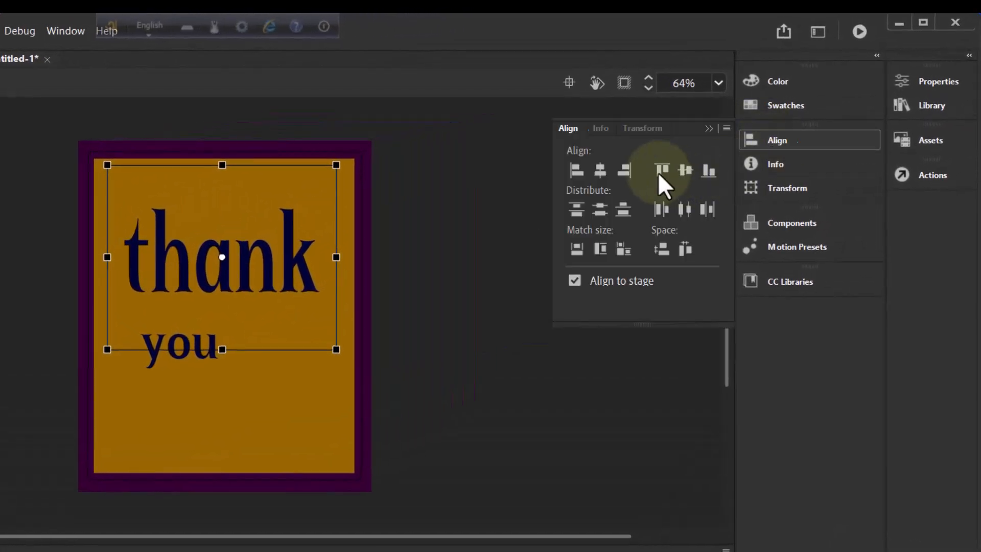
{"action": "left_click", "coordinate": [602, 172]}
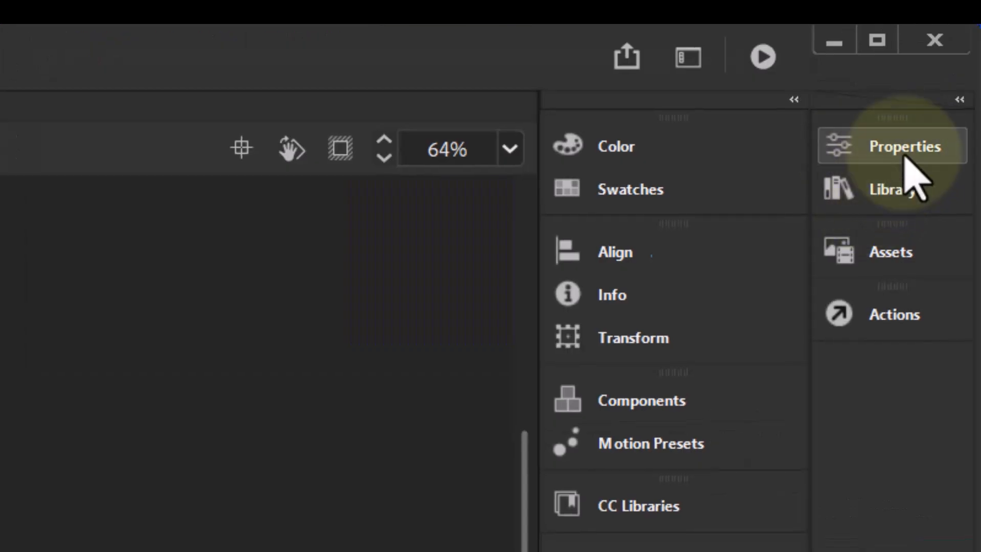
Step: Change the font of the "you" text to Bushcraft
{"action": "left_click", "coordinate": [865, 157]}
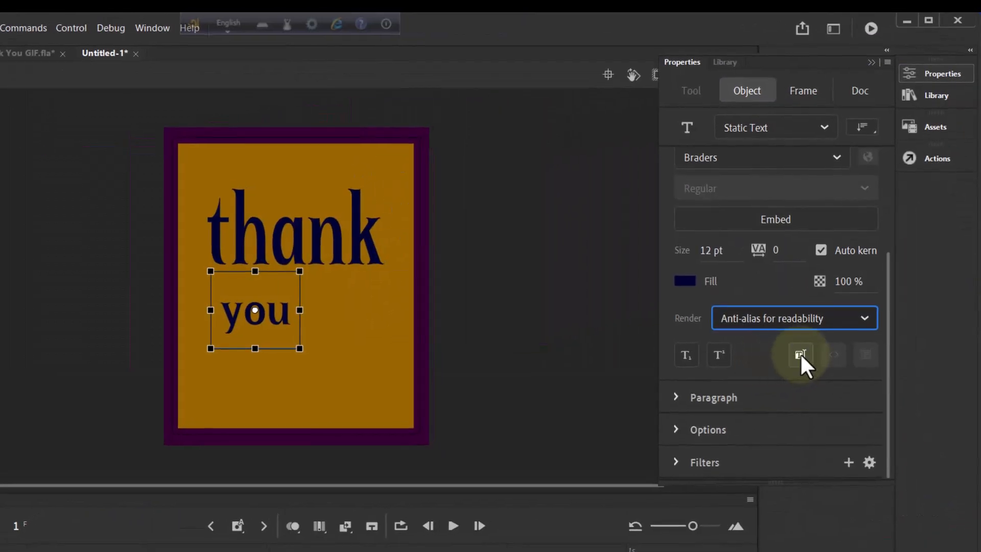
{"action": "scroll", "coordinate": [801, 354], "scroll_direction": "up", "scroll_amount": 3}
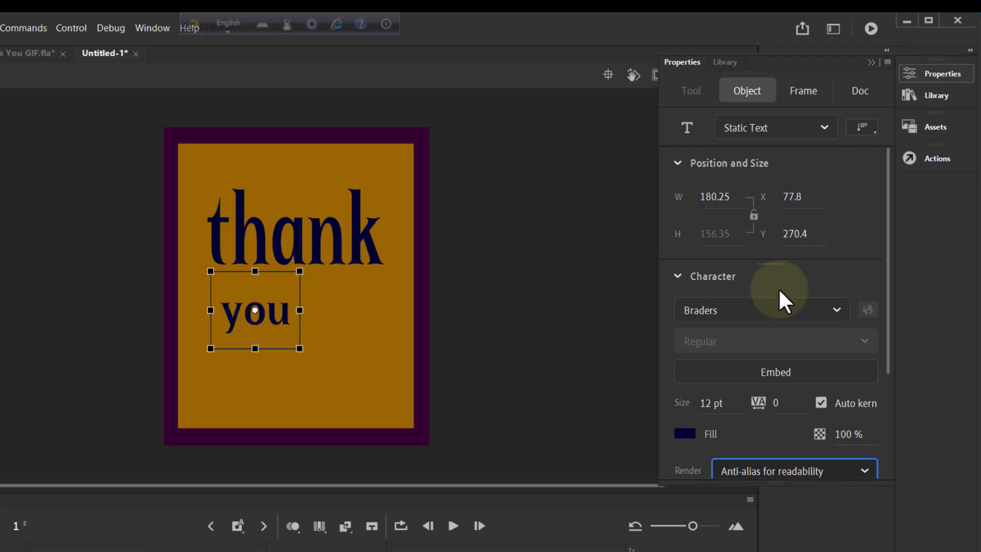
{"action": "left_click", "coordinate": [838, 310]}
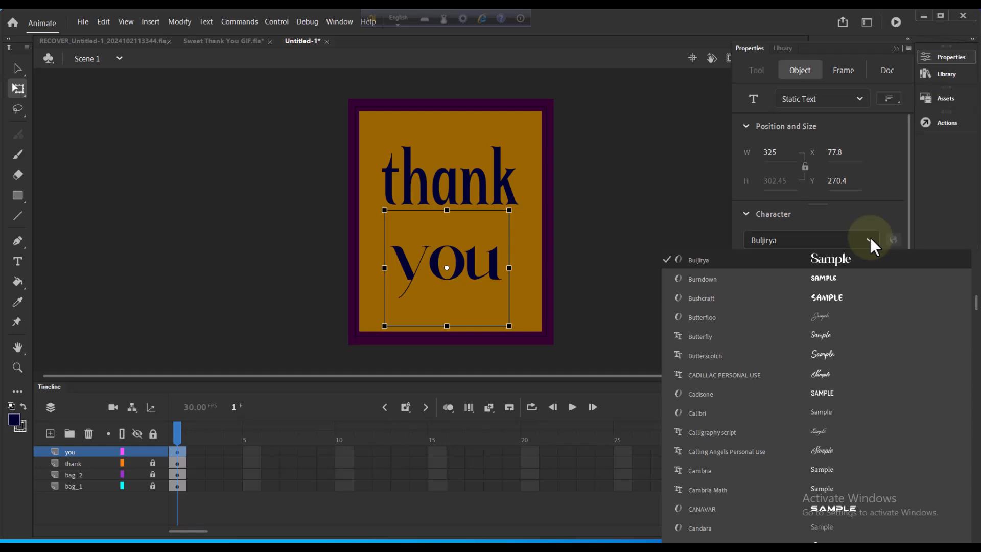
{"action": "left_click", "coordinate": [833, 295]}
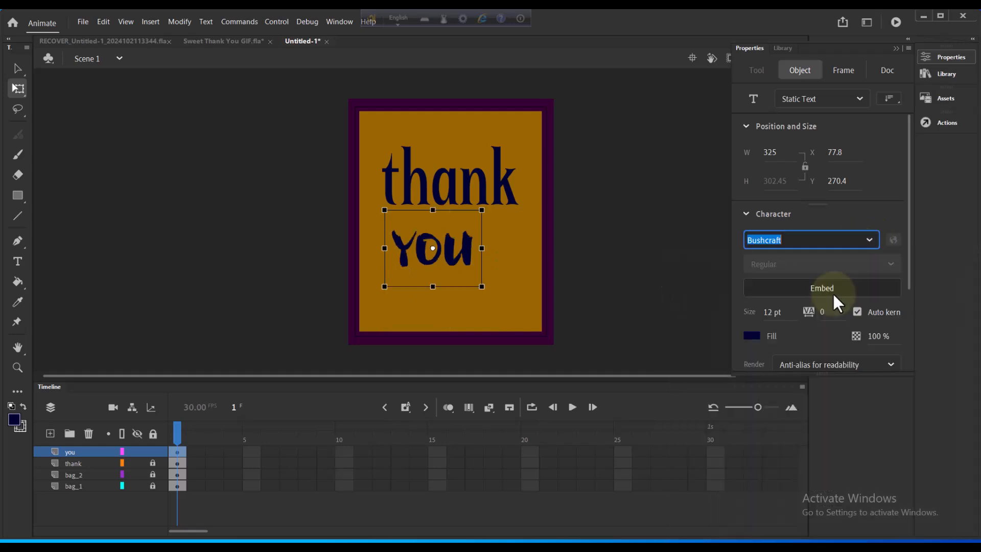
Step: Enlarge and widen the "you" text, move it lower beneath "thank", and center it horizontally on the stage
{"action": "left_click_drag", "start_coordinate": [482, 287], "coordinate": [496, 307]}
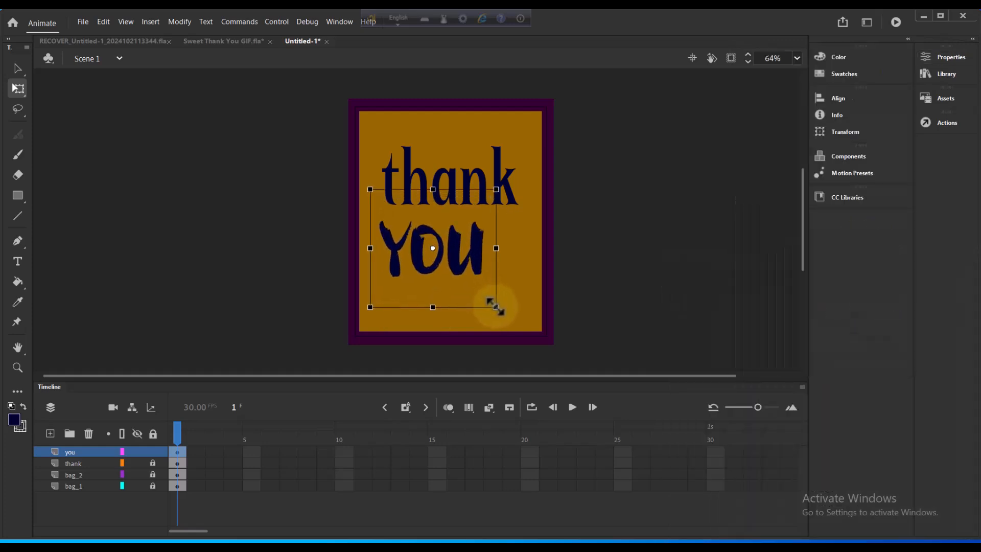
{"action": "left_click_drag", "start_coordinate": [456, 276], "coordinate": [477, 288]}
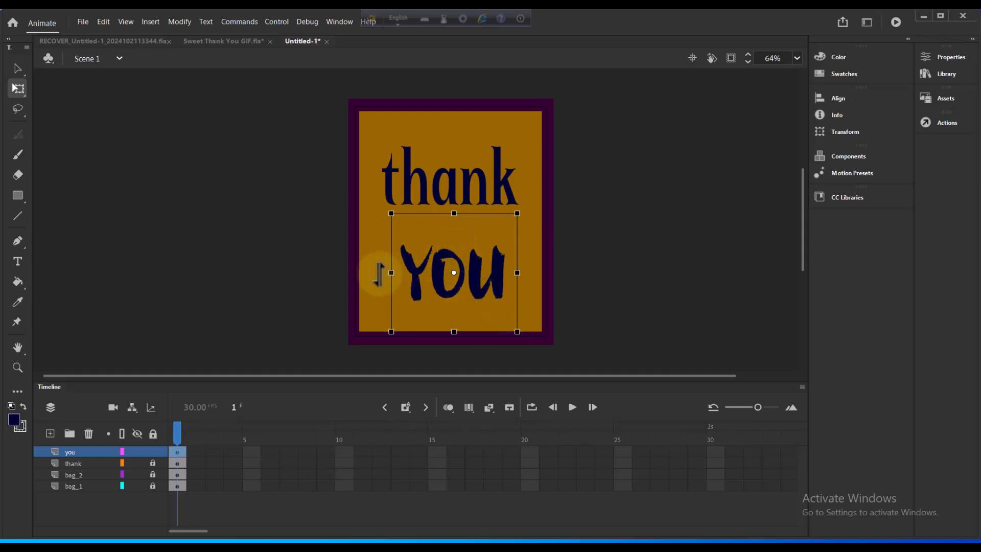
{"action": "left_click_drag", "start_coordinate": [378, 275], "coordinate": [367, 275]}
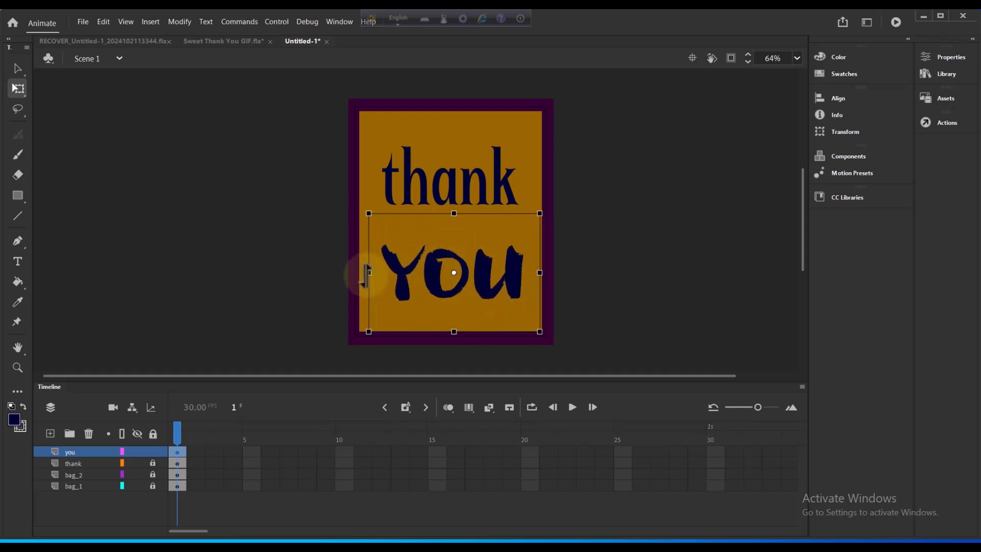
{"action": "left_click_drag", "start_coordinate": [438, 274], "coordinate": [434, 274]}
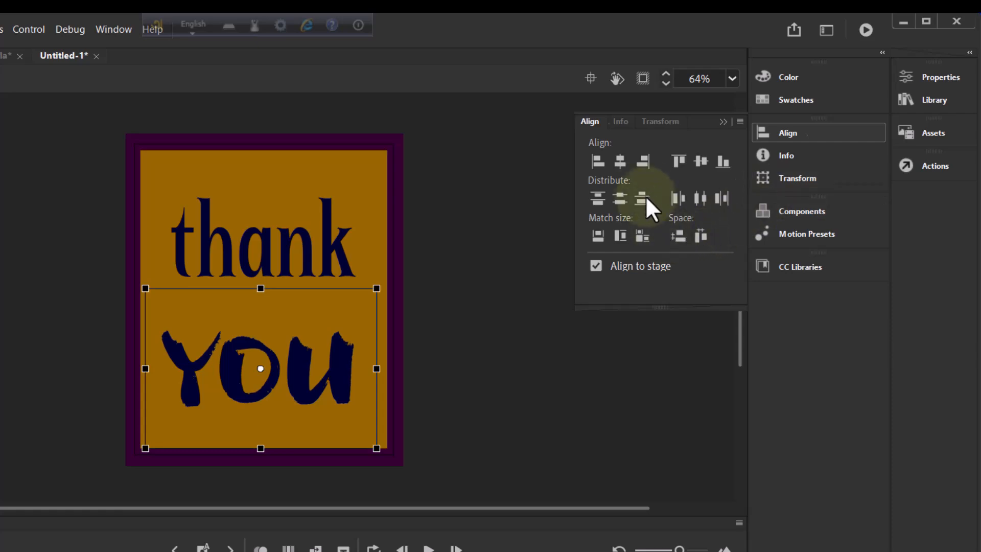
{"action": "left_click", "coordinate": [621, 162]}
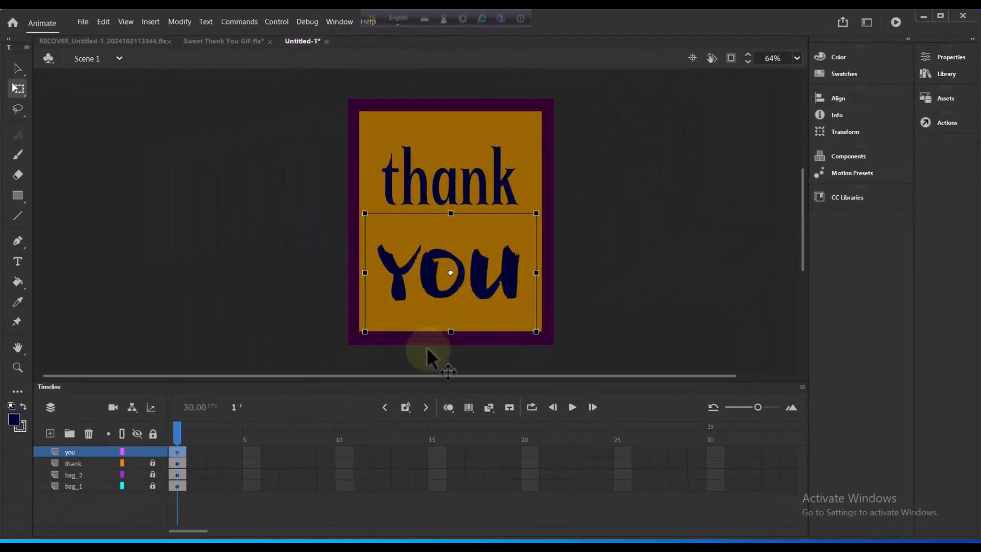
Step: Add a layer above bag_1 and place the glitter bitmap ezgif.com-resize (45).jpg from the Sweet Thank You GIF.fla library on it
{"action": "left_click", "coordinate": [82, 486]}
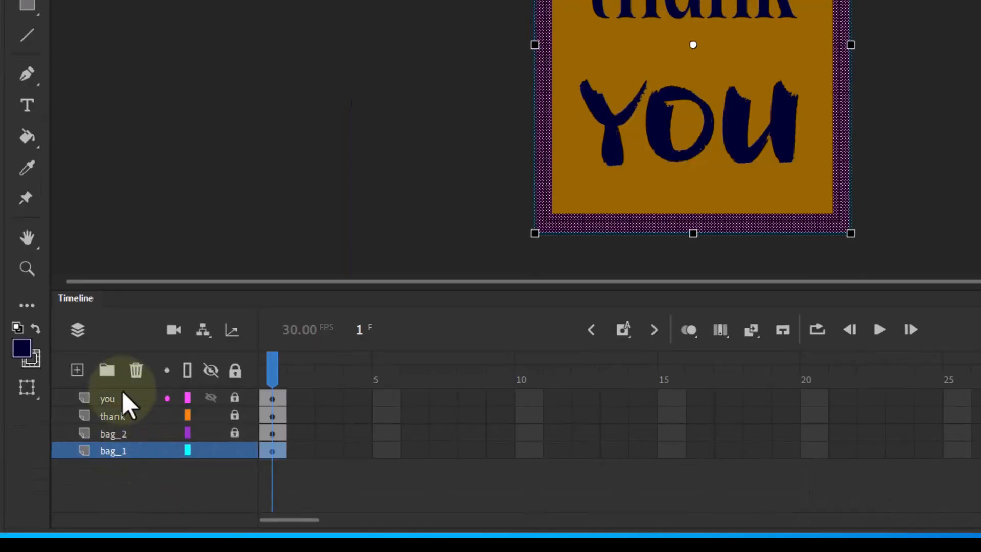
{"action": "left_click", "coordinate": [78, 369]}
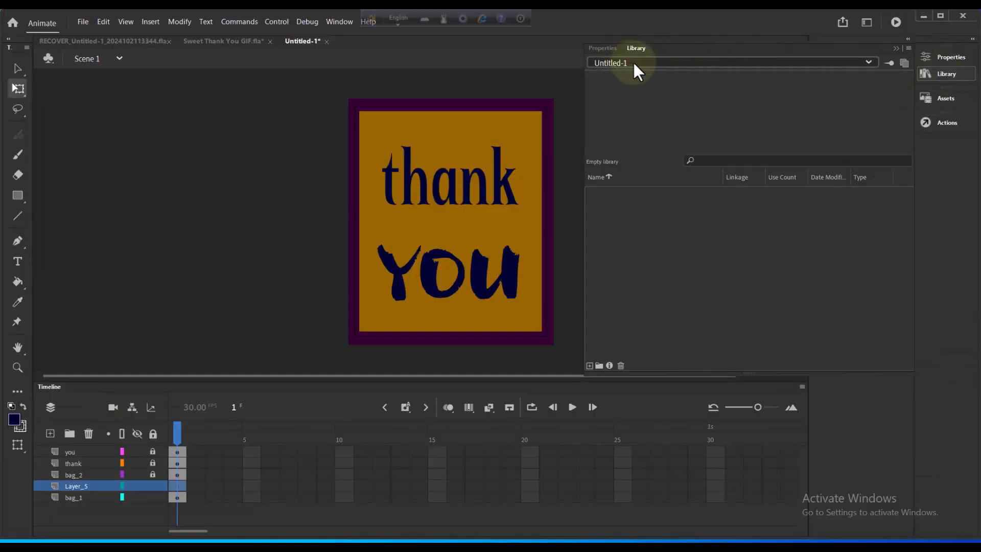
{"action": "left_click", "coordinate": [867, 61]}
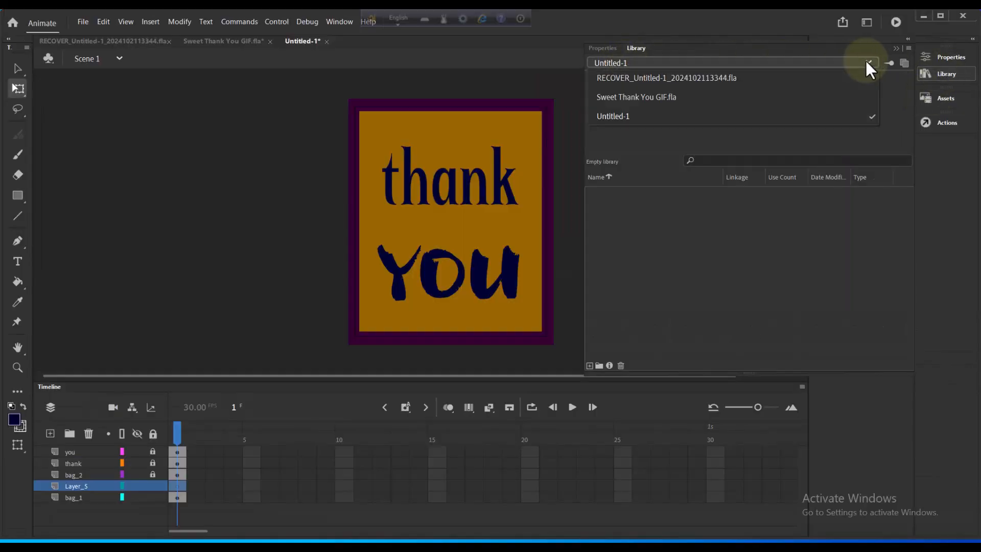
{"action": "left_click", "coordinate": [655, 97]}
{"action": "left_click", "coordinate": [635, 236]}
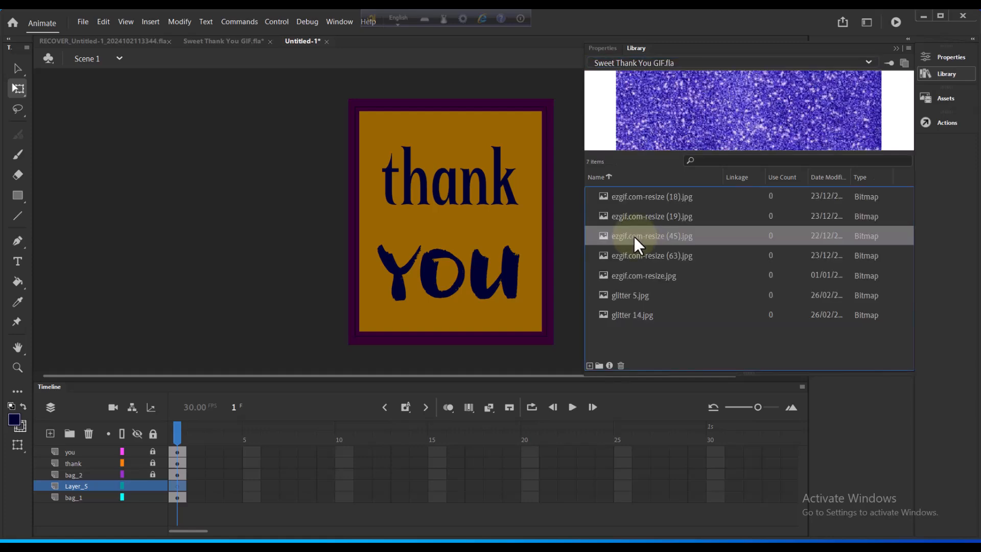
{"action": "left_click_drag", "start_coordinate": [634, 237], "coordinate": [553, 307]}
{"action": "left_click", "coordinate": [236, 298]}
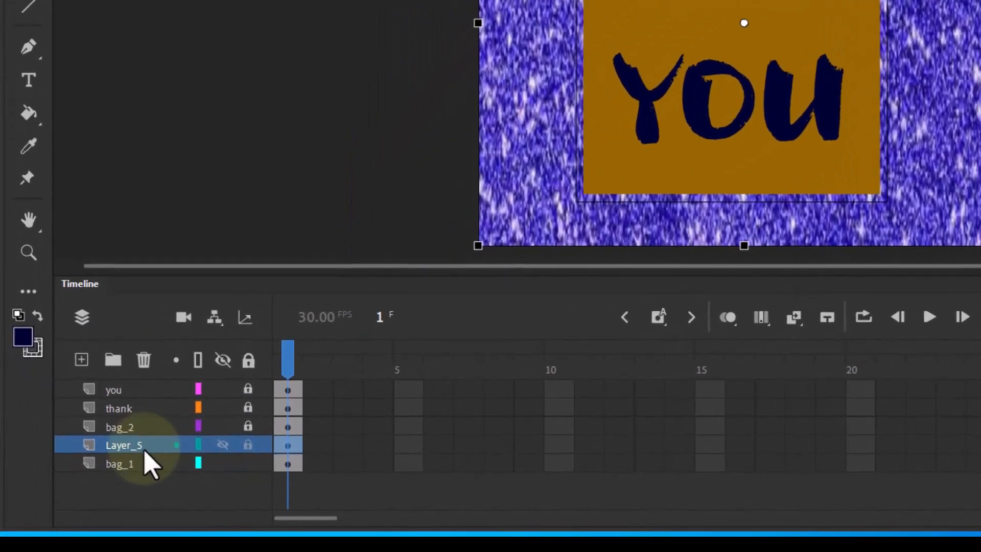
Step: Move the glitter layer Layer_5 beneath bag_1 and turn bag_1 into its mask
{"action": "left_click_drag", "start_coordinate": [89, 488], "coordinate": [85, 504]}
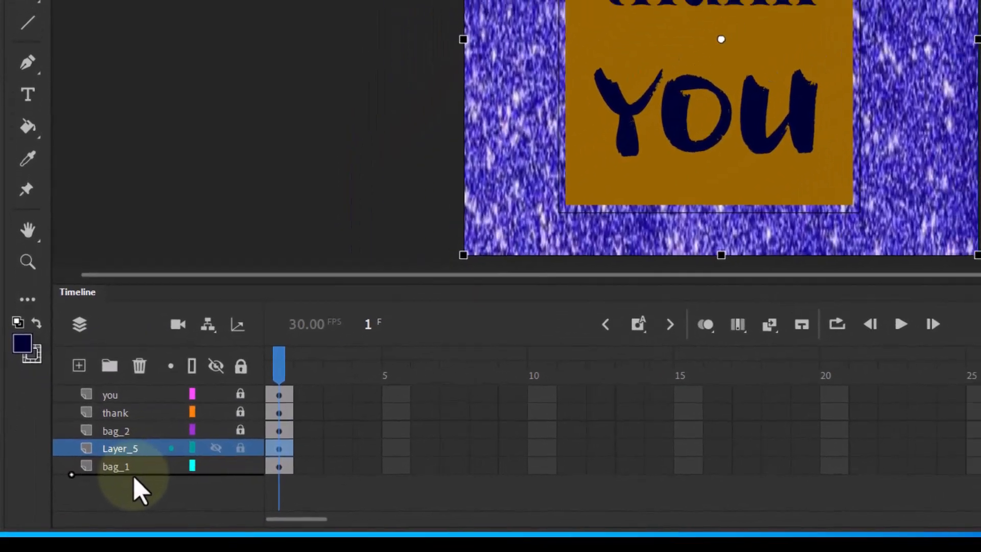
{"action": "left_click_drag", "start_coordinate": [134, 480], "coordinate": [135, 480]}
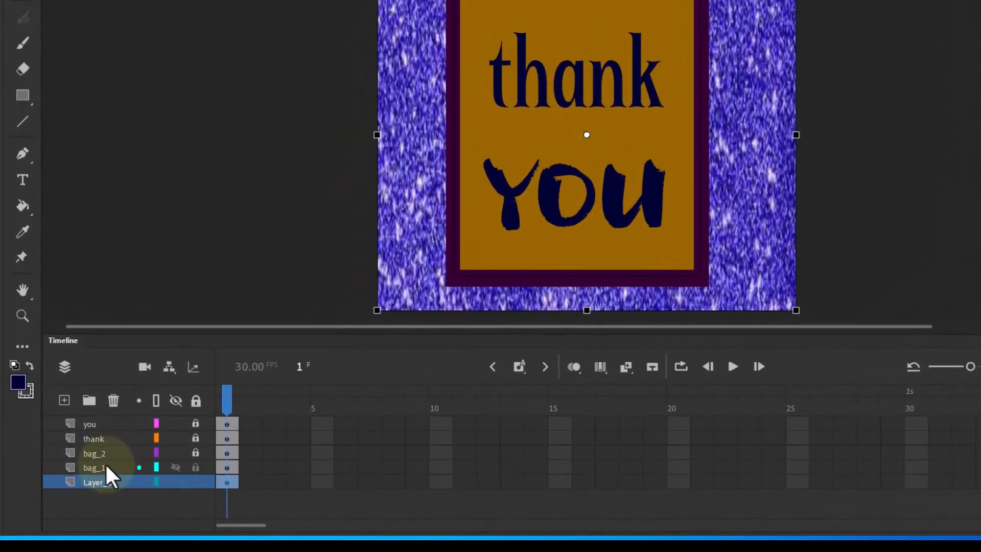
{"action": "right_click", "coordinate": [107, 468]}
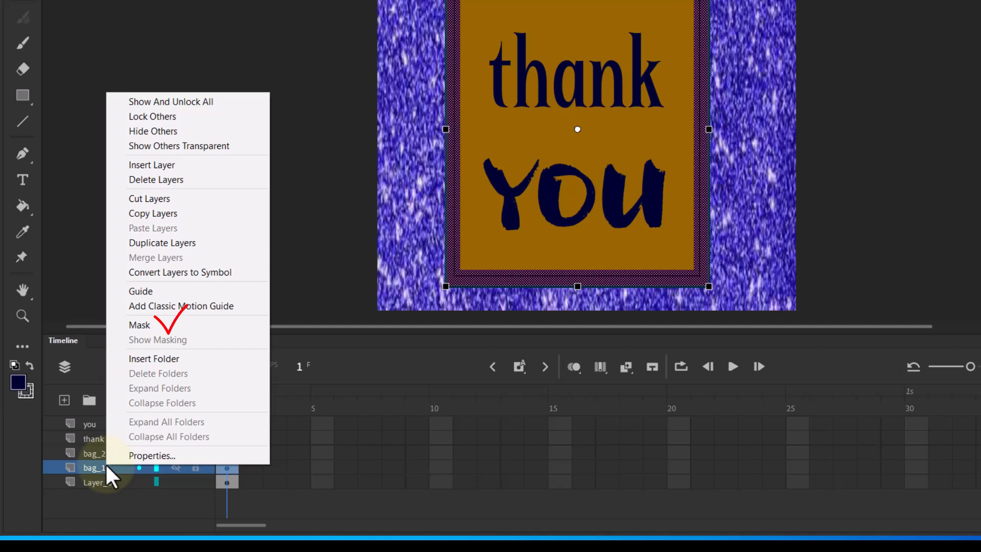
{"action": "left_click", "coordinate": [146, 326]}
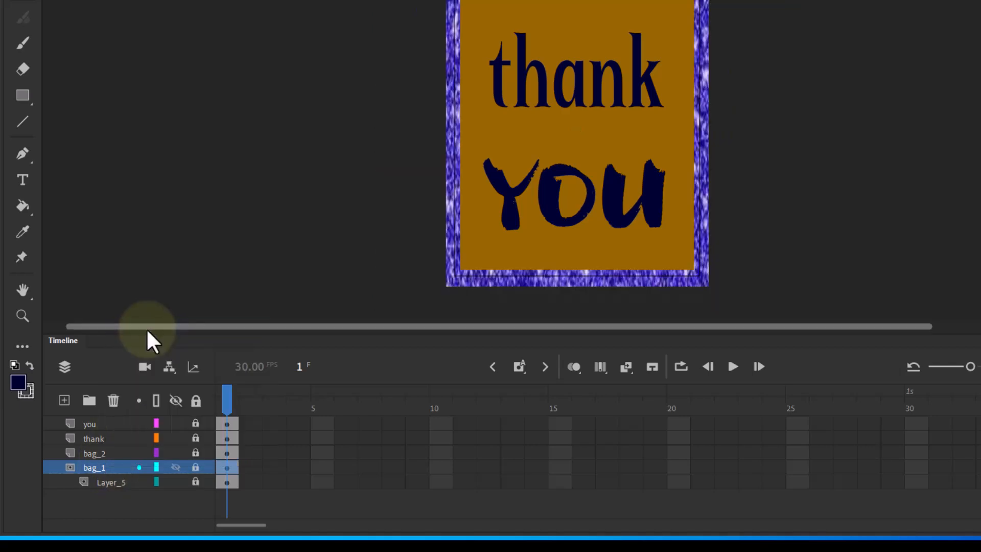
Step: Extend all five layers with frames up to frame 10
{"action": "left_click", "coordinate": [442, 481]}
{"action": "key", "text": "F5"}
{"action": "left_click_drag", "start_coordinate": [436, 419], "coordinate": [246, 418]}
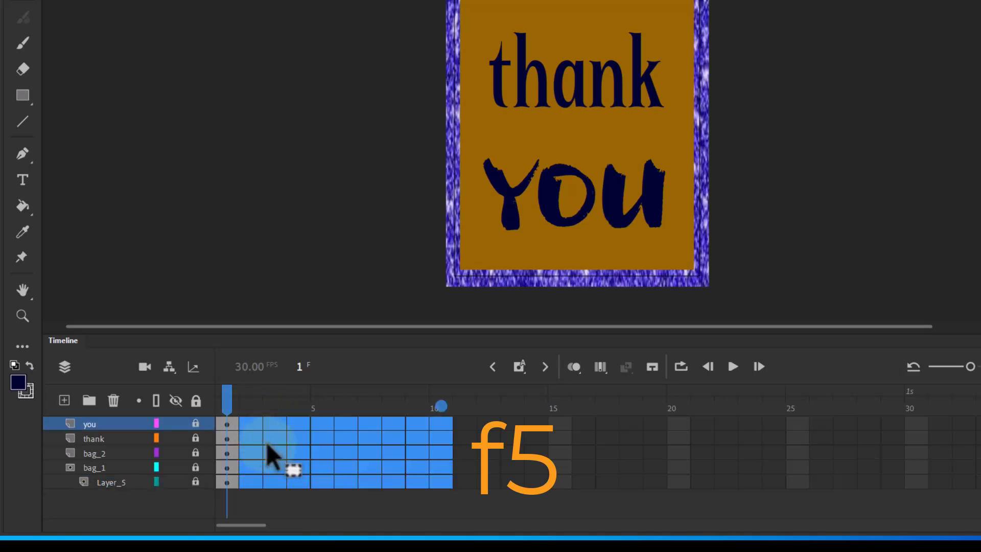
{"action": "key", "text": "F5"}
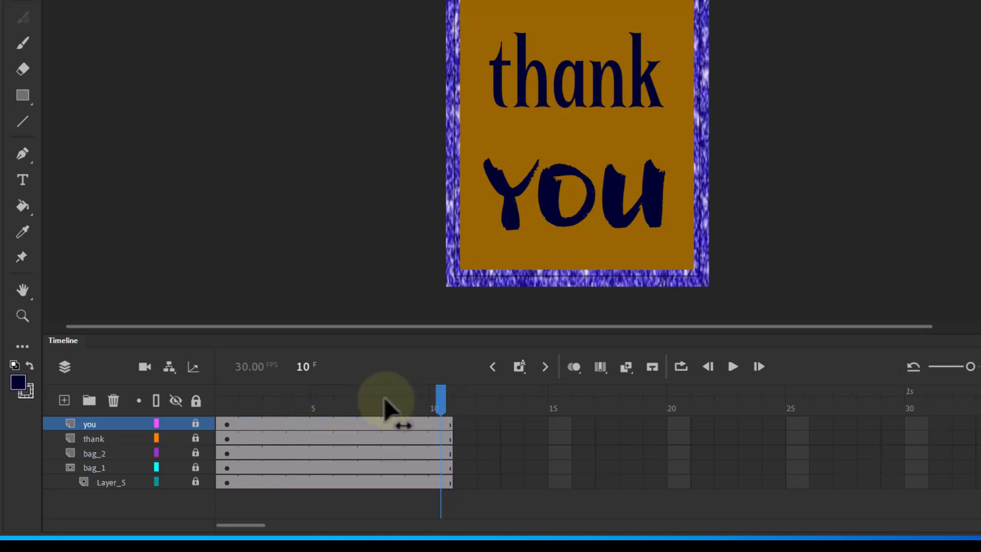
Step: Return the playhead to frame 1, then unlock and select the masked glitter layer Layer_5
{"action": "left_click", "coordinate": [228, 409]}
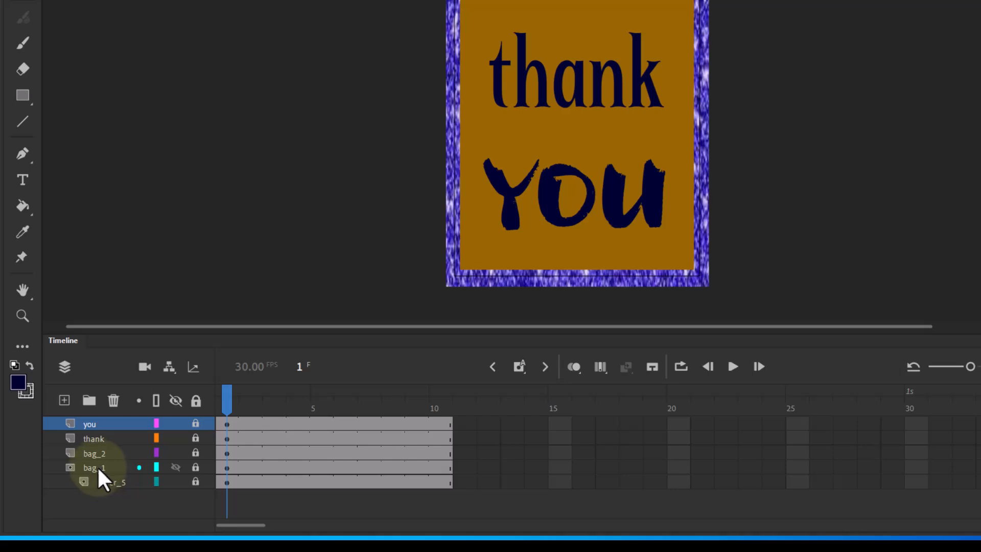
{"action": "left_click", "coordinate": [195, 482]}
{"action": "left_click", "coordinate": [120, 482]}
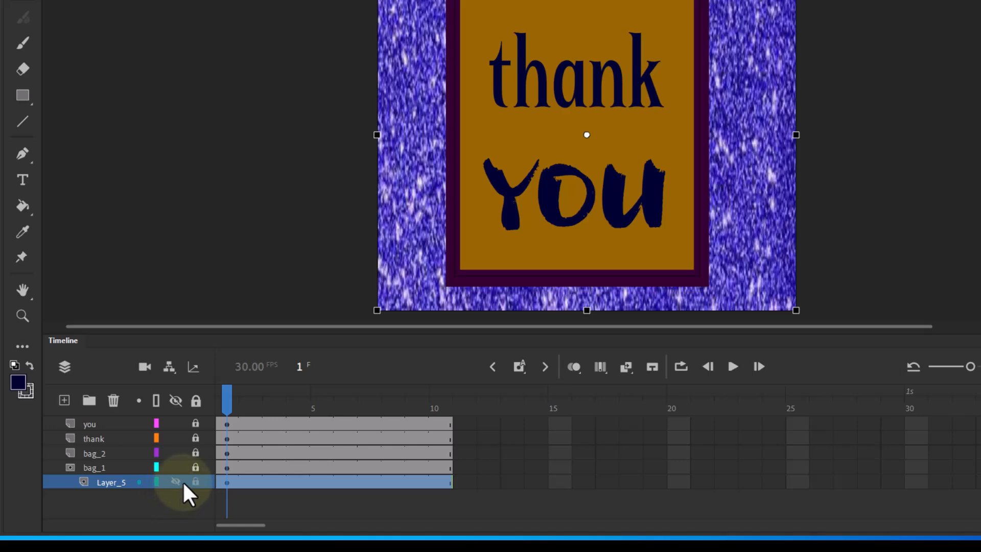
{"action": "left_click", "coordinate": [226, 399]}
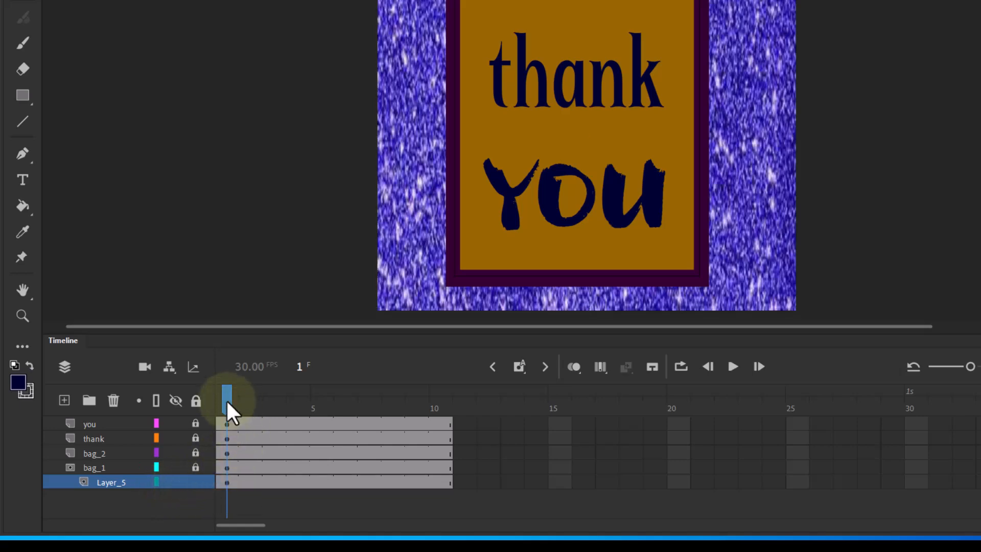
{"action": "left_click", "coordinate": [239, 402]}
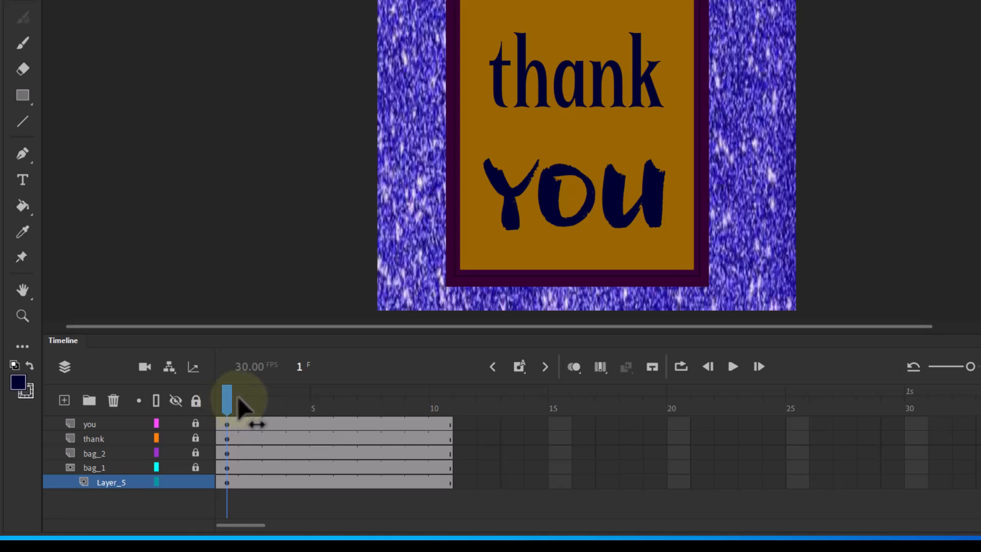